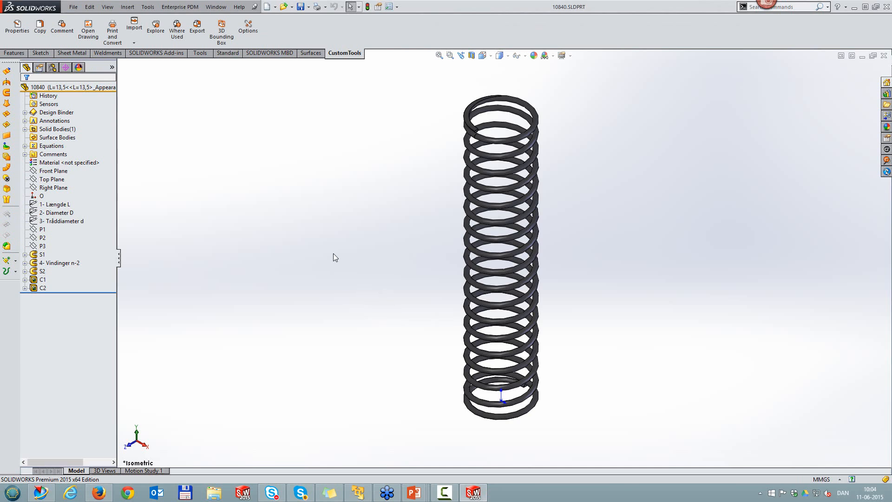
Step: Review the projects available under General in the spring part's custom properties, closing without changes
{"action": "left_click", "coordinate": [23, 36]}
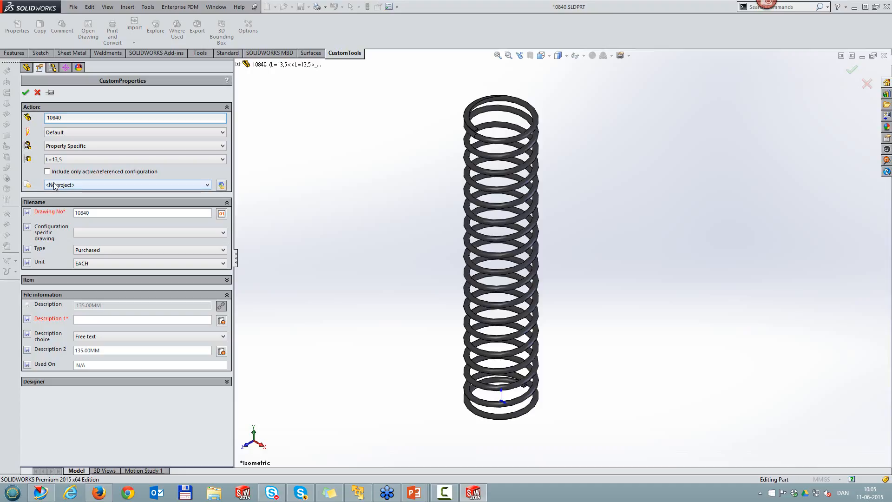
{"action": "left_click", "coordinate": [78, 187]}
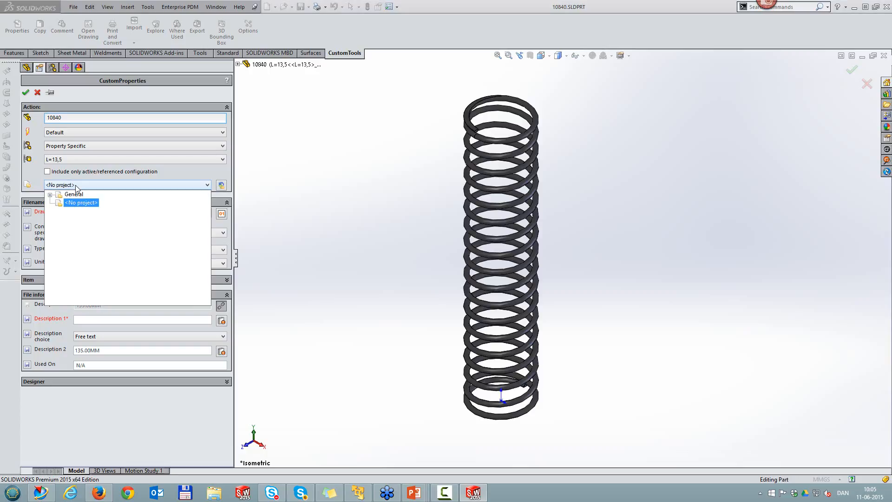
{"action": "left_click", "coordinate": [50, 195]}
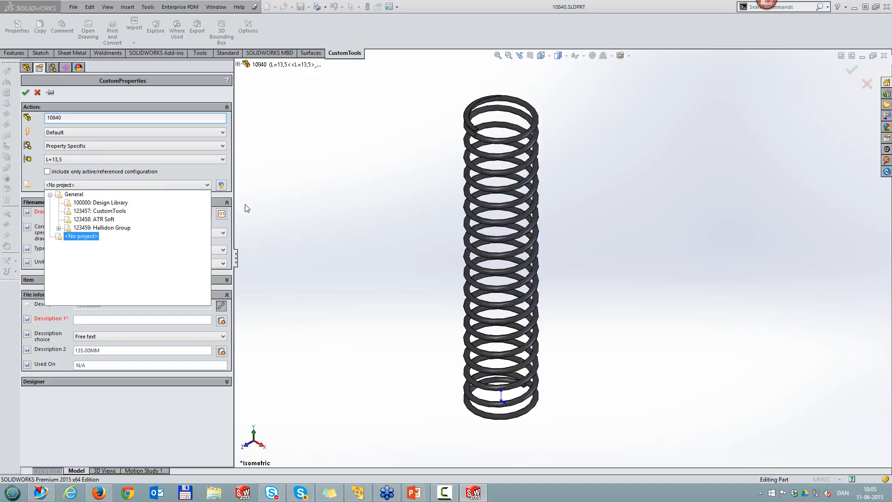
{"action": "left_click", "coordinate": [37, 93]}
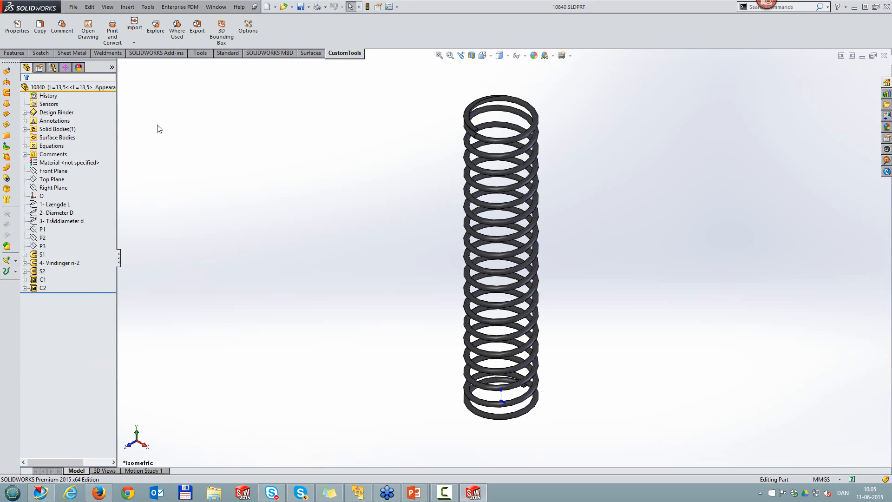
Step: Examine the profile options for project 123458: ATR Soft and the choices for which configurations custom properties apply to by default
{"action": "left_click", "coordinate": [251, 33]}
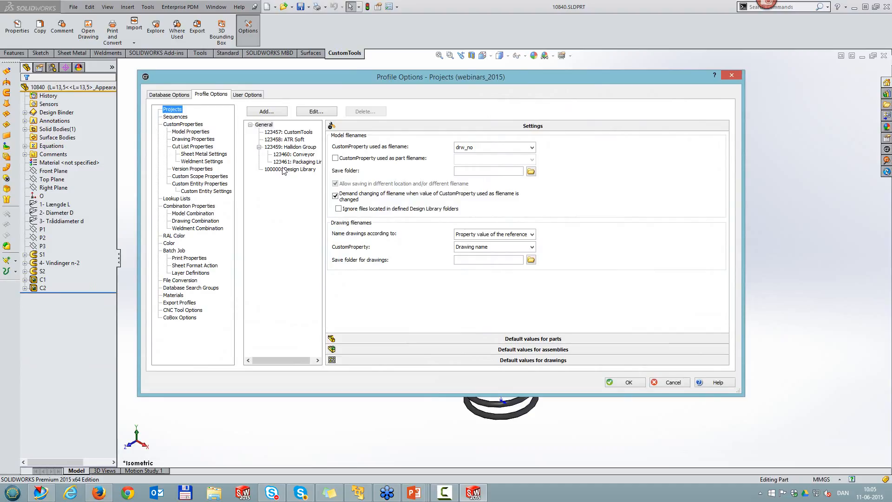
{"action": "left_click", "coordinate": [289, 139]}
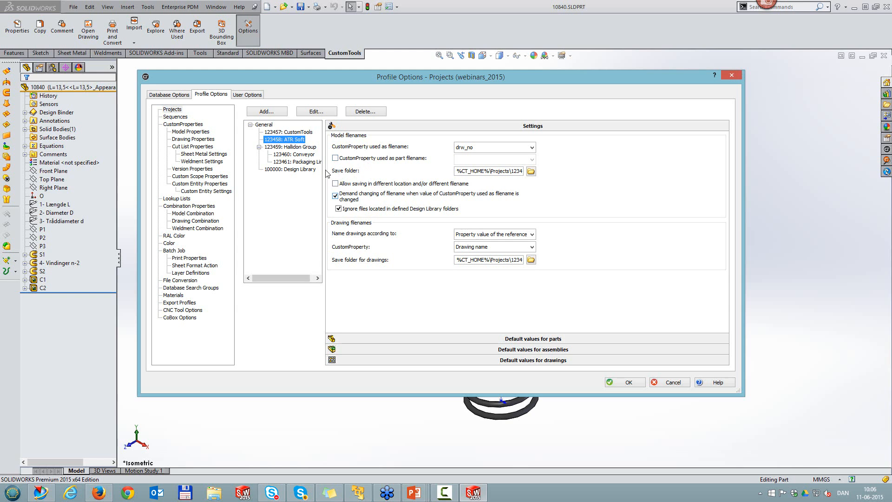
{"action": "left_click", "coordinate": [190, 126]}
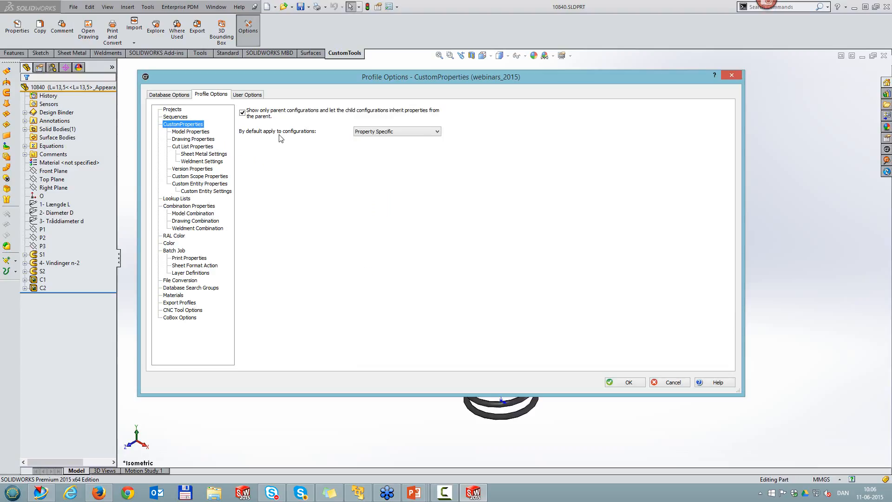
{"action": "left_click", "coordinate": [424, 133]}
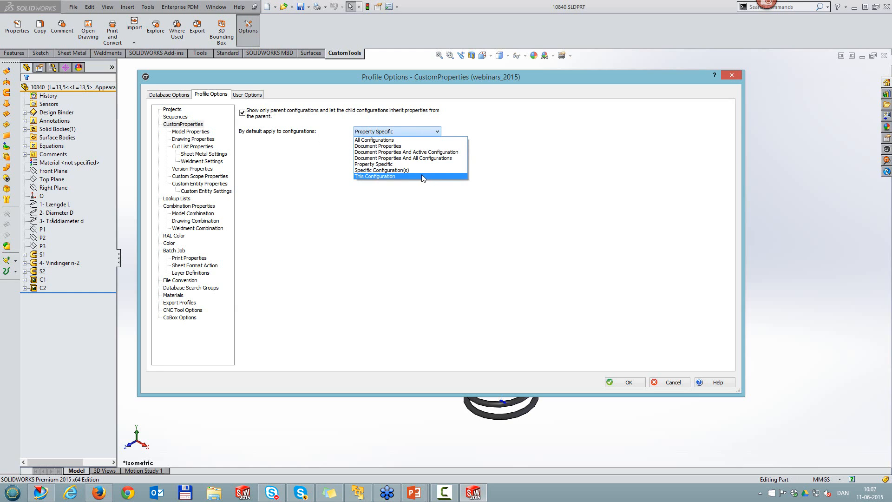
{"action": "left_click", "coordinate": [428, 203]}
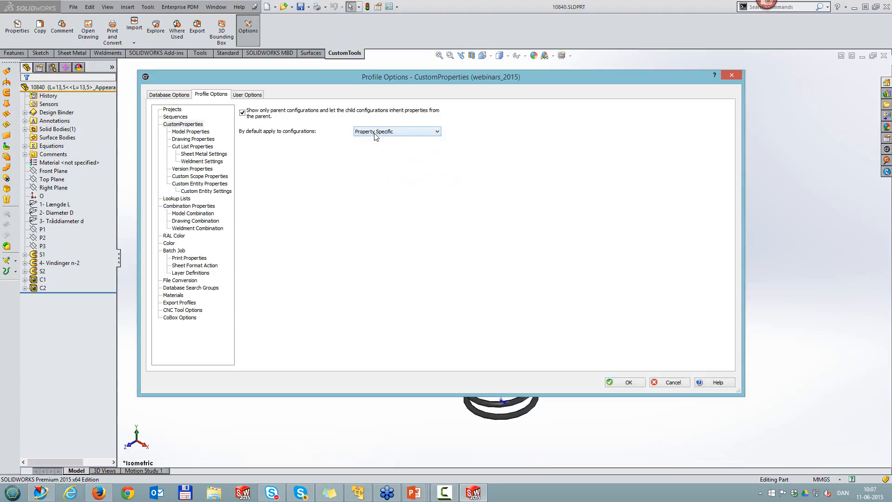
Step: Inspect the initial configuration choices of the drw_no model property without changing them
{"action": "left_click", "coordinate": [195, 132]}
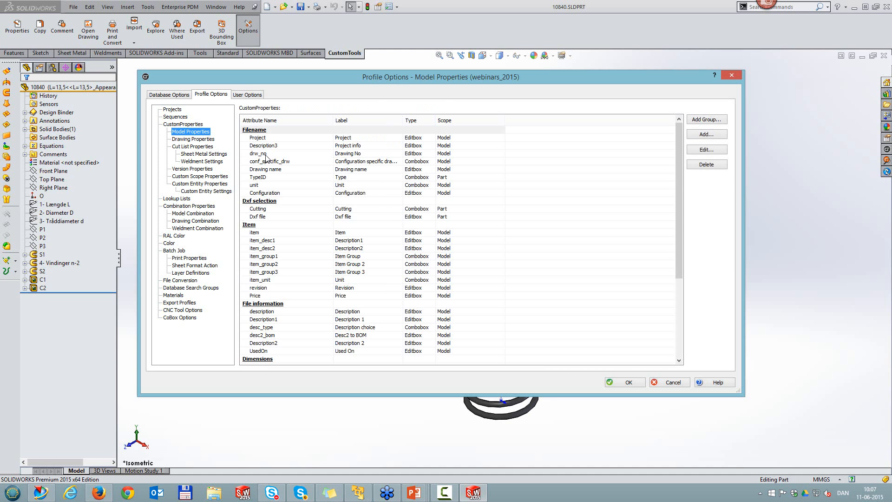
{"action": "double_click", "coordinate": [261, 154]}
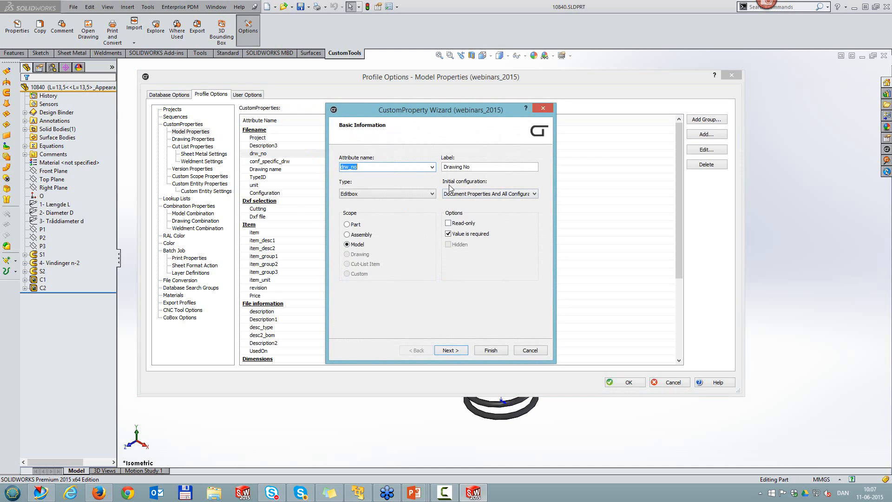
{"action": "left_click", "coordinate": [491, 195]}
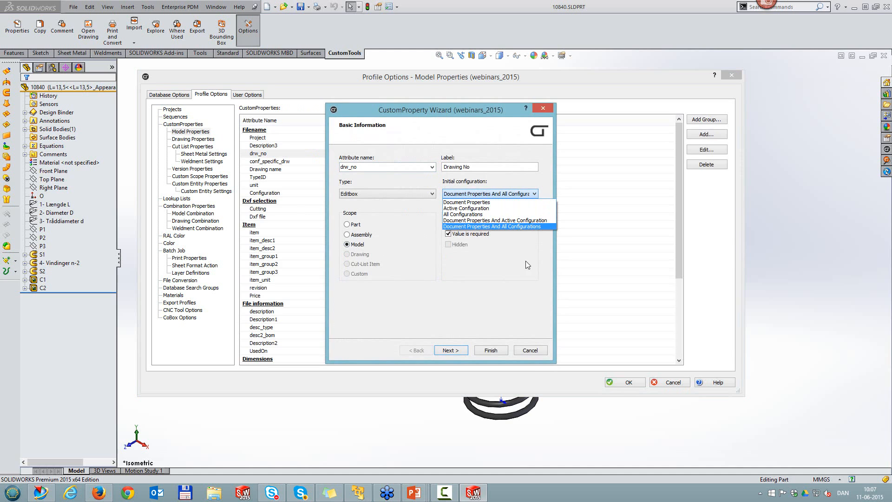
{"action": "left_click", "coordinate": [529, 290]}
{"action": "left_click", "coordinate": [533, 349]}
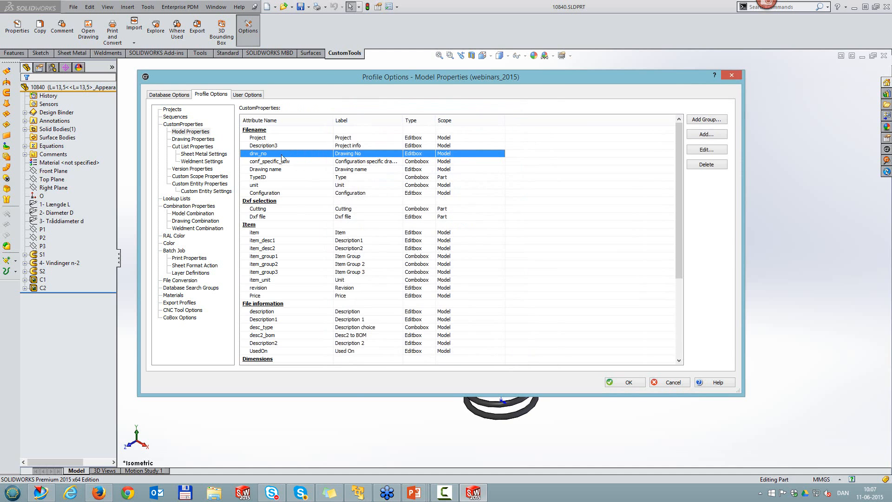
Step: Check the initial configuration settings of the TypeID and Description1 model properties, leaving the profile options without changes
{"action": "double_click", "coordinate": [263, 179]}
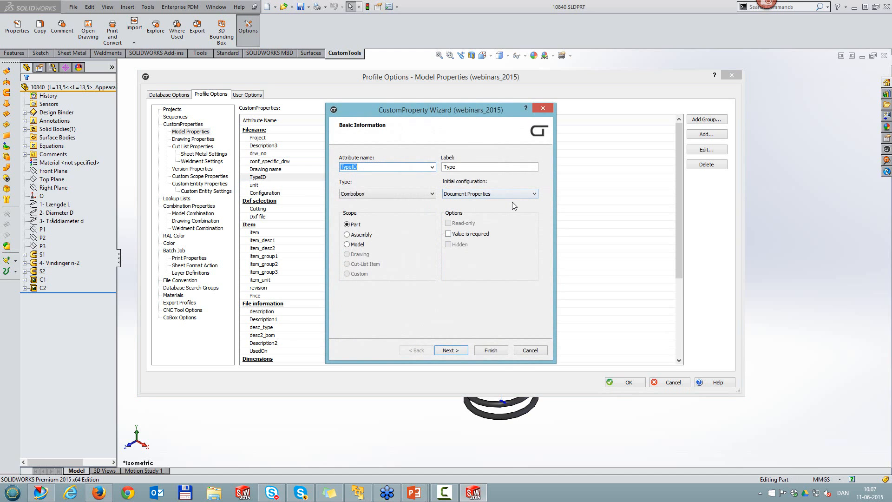
{"action": "left_click", "coordinate": [530, 351]}
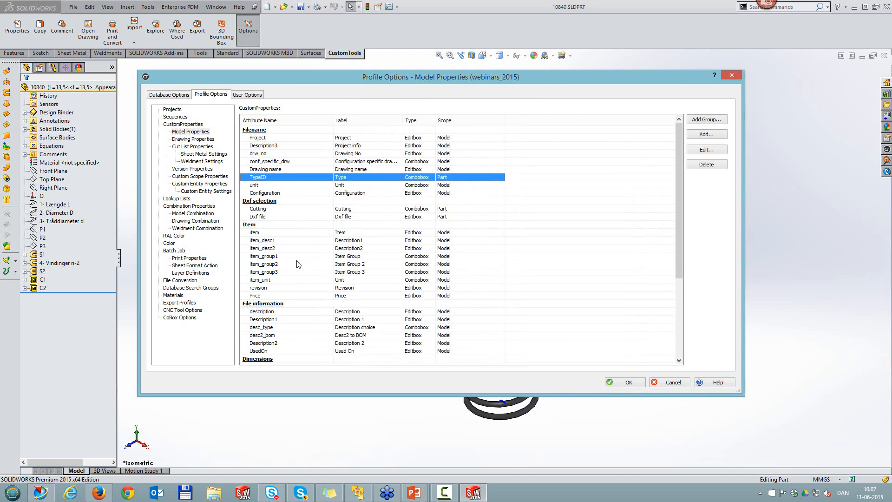
{"action": "double_click", "coordinate": [272, 320]}
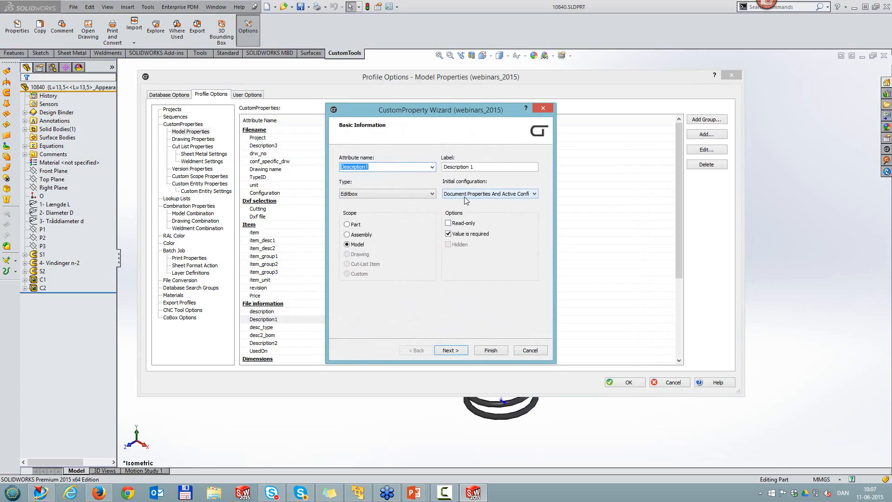
{"action": "left_click", "coordinate": [530, 349]}
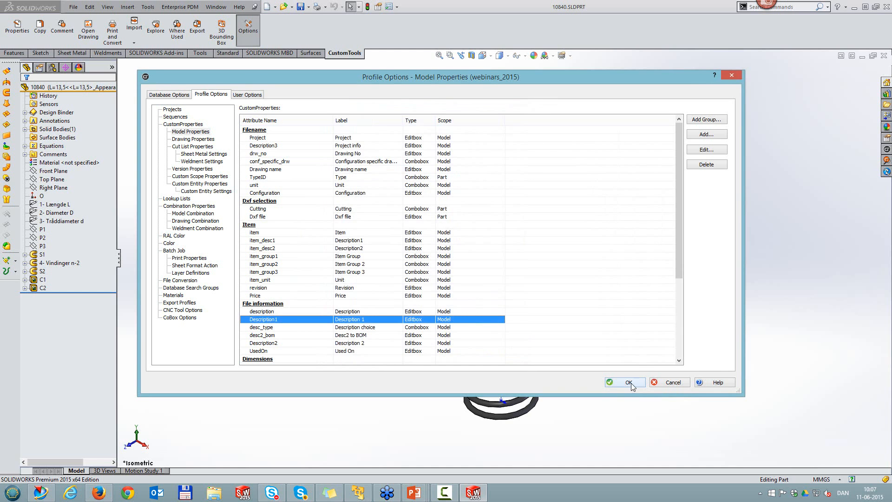
{"action": "left_click", "coordinate": [664, 389]}
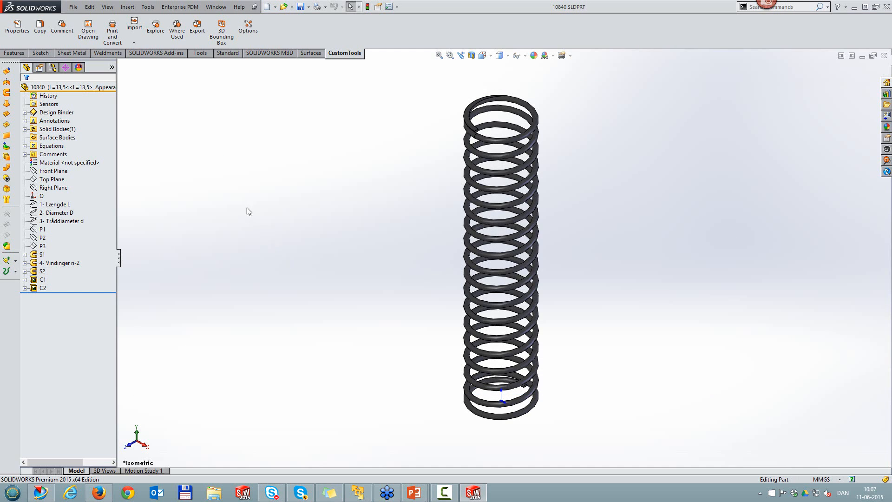
Step: Assign the spring part to project 123458: ATR Soft in its custom properties
{"action": "left_click", "coordinate": [20, 33]}
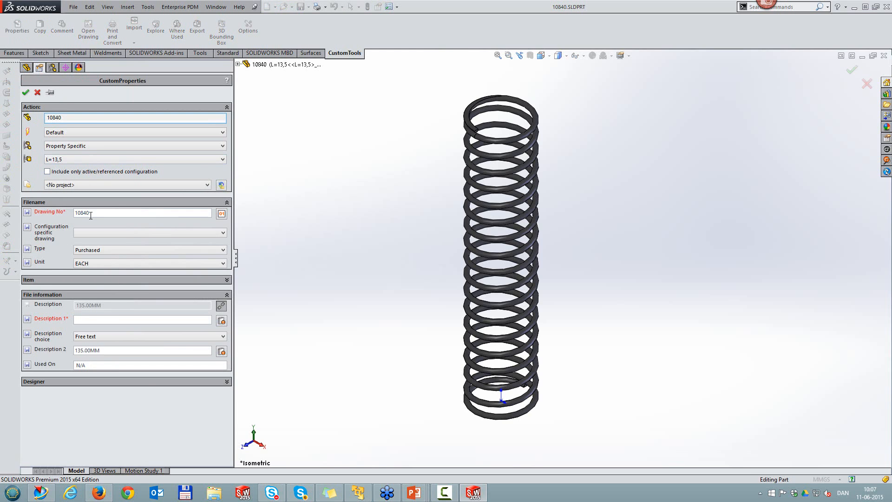
{"action": "left_click_drag", "start_coordinate": [93, 214], "coordinate": [73, 214]}
{"action": "left_click", "coordinate": [63, 185]}
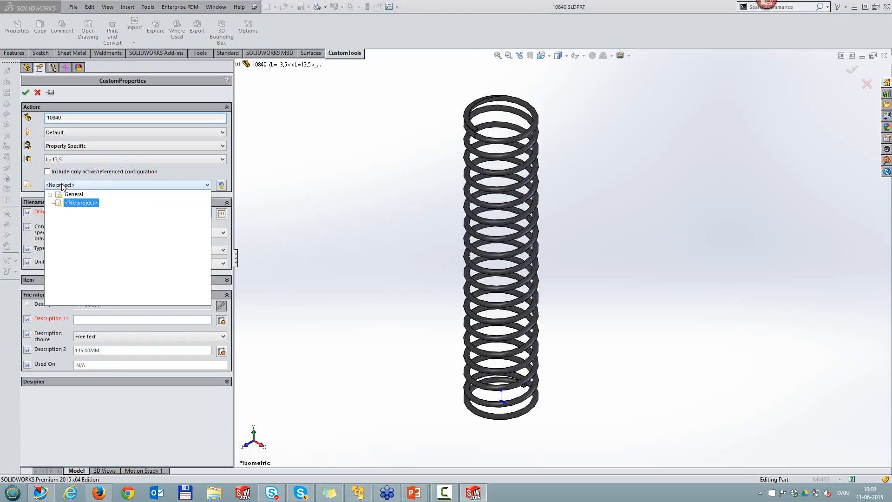
{"action": "left_click", "coordinate": [50, 194]}
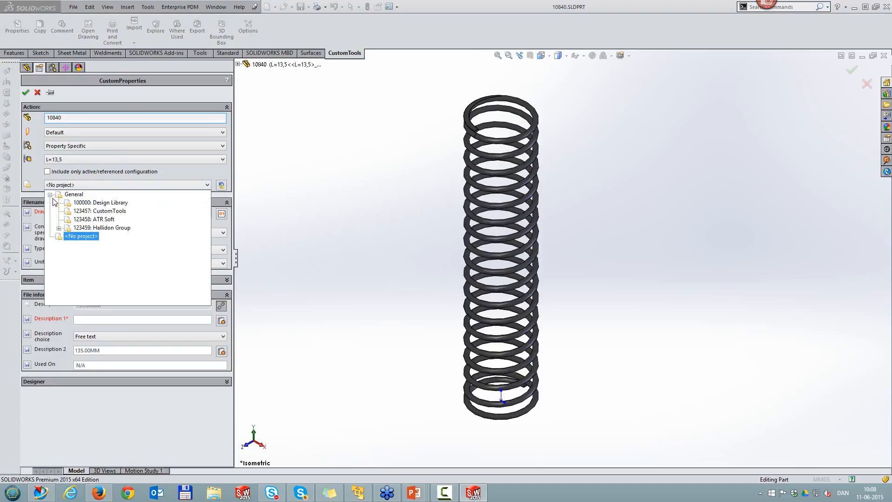
{"action": "left_click", "coordinate": [85, 219]}
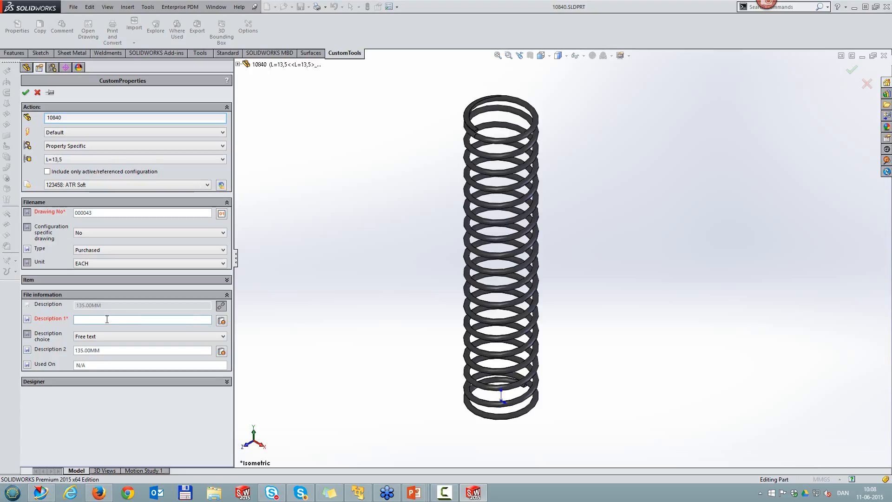
Step: Set Description 1 to MY PART and apply the custom properties
{"action": "type", "text": "MY"}
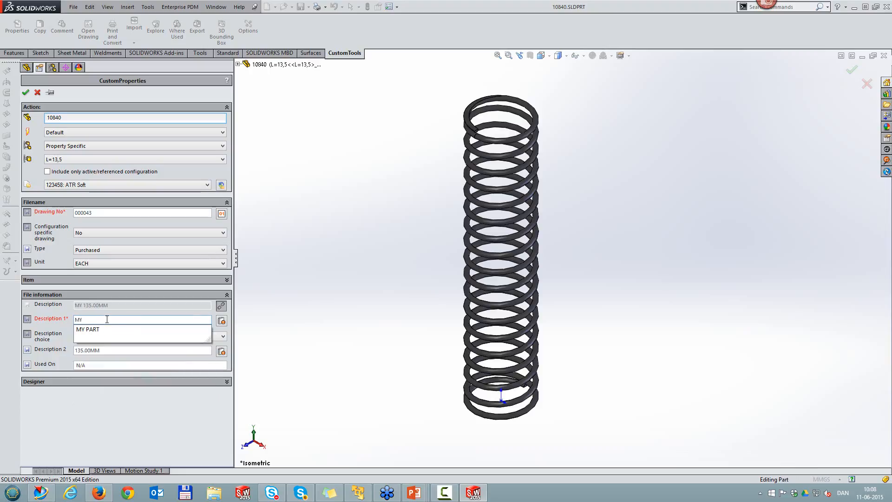
{"action": "type", "text": " PART"}
{"action": "key", "text": "Return"}
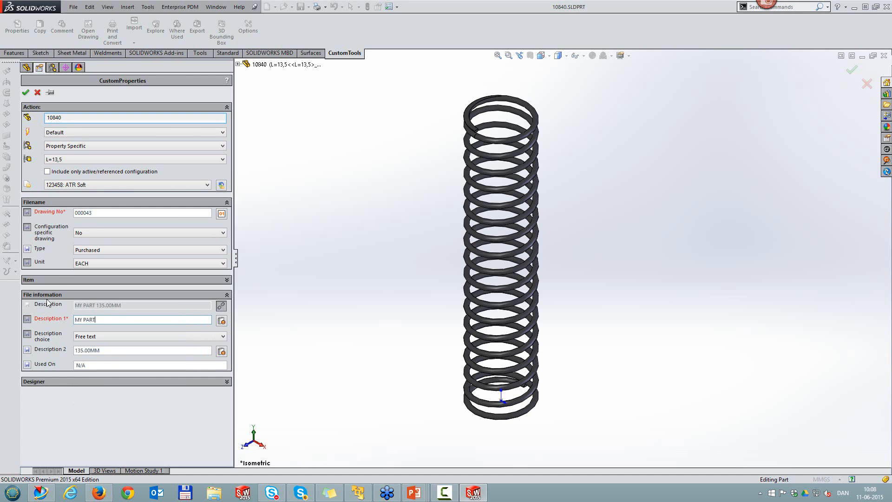
{"action": "left_click", "coordinate": [26, 93]}
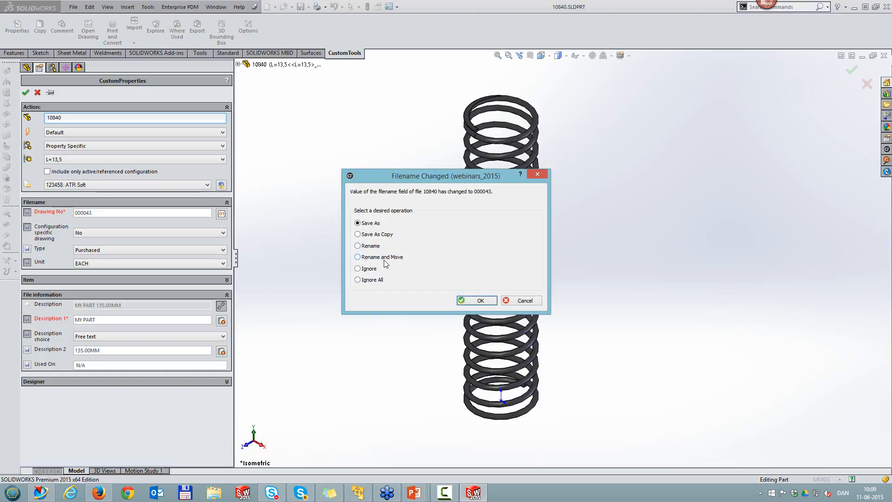
Step: Save the part under its new drawing number using Save As, including a copy of the referenced drawing 10840.SLDDRW
{"action": "left_click", "coordinate": [465, 299]}
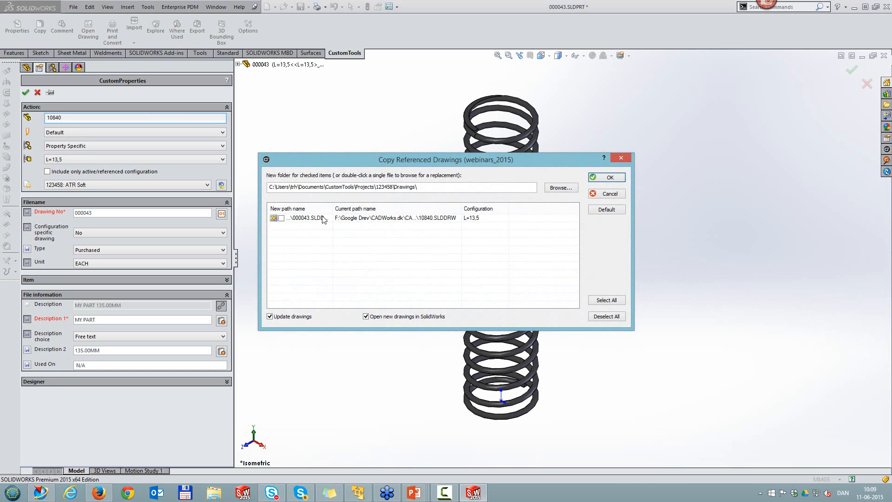
{"action": "left_click", "coordinate": [281, 219]}
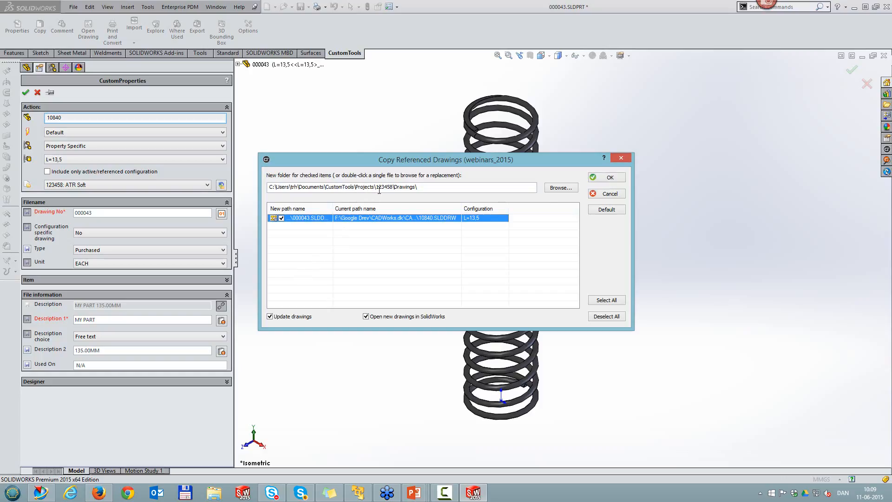
{"action": "left_click", "coordinate": [609, 179]}
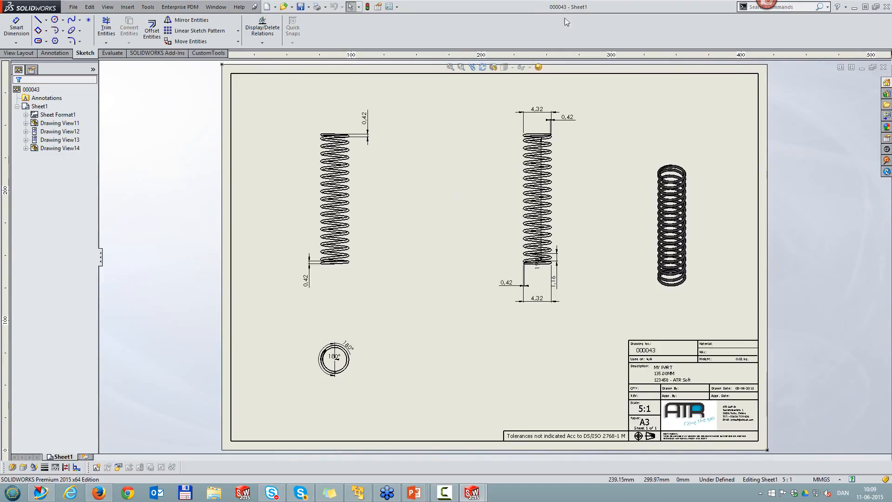
Step: Return from the copied drawing to the spring part and review its custom properties without changing them
{"action": "left_click", "coordinate": [658, 182]}
{"action": "left_click", "coordinate": [674, 164]}
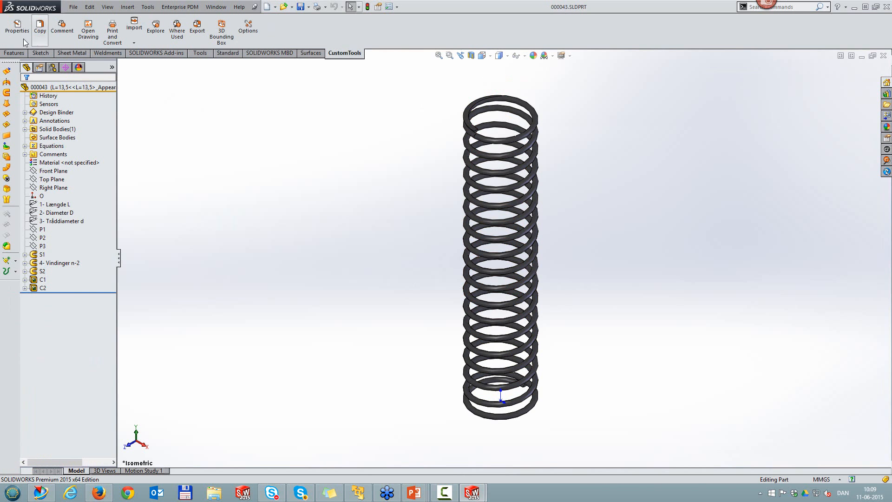
{"action": "left_click", "coordinate": [17, 27]}
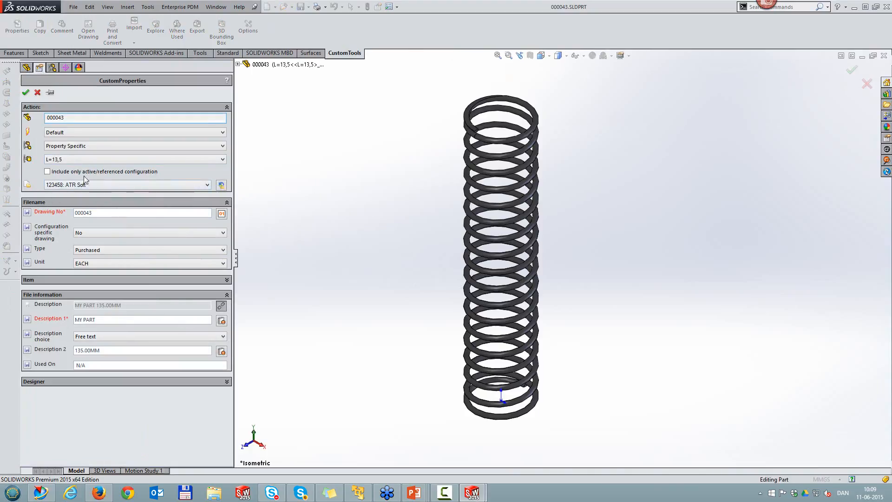
{"action": "left_click", "coordinate": [38, 93]}
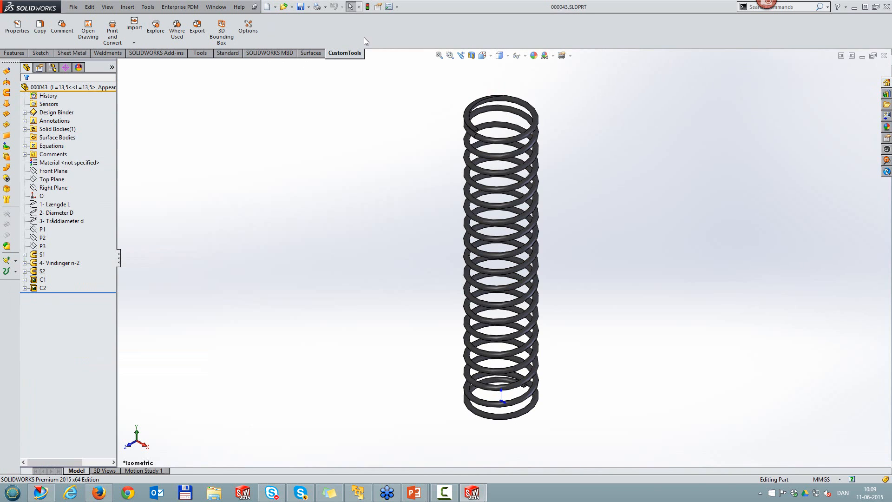
Step: Inspect drw_no and Description1 among the part's custom file properties, and view the configuration-specific properties of L=13,5
{"action": "left_click", "coordinate": [379, 7]}
{"action": "left_click", "coordinate": [248, 101]}
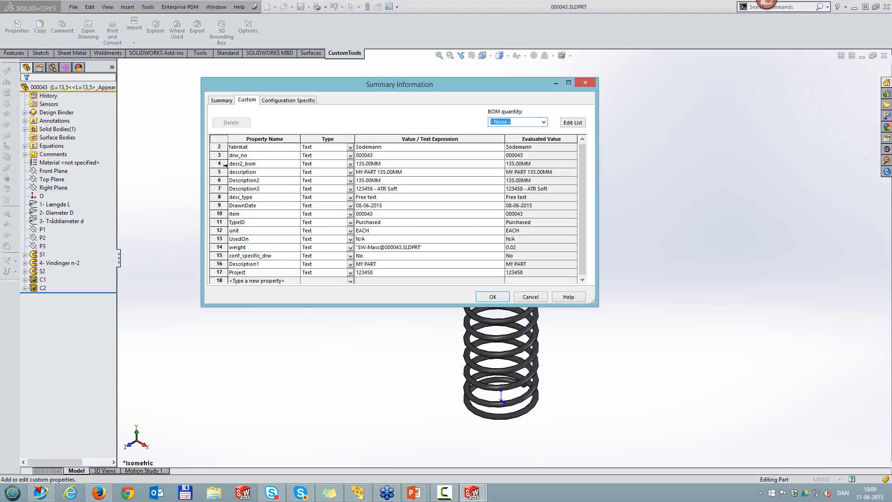
{"action": "left_click", "coordinate": [219, 155]}
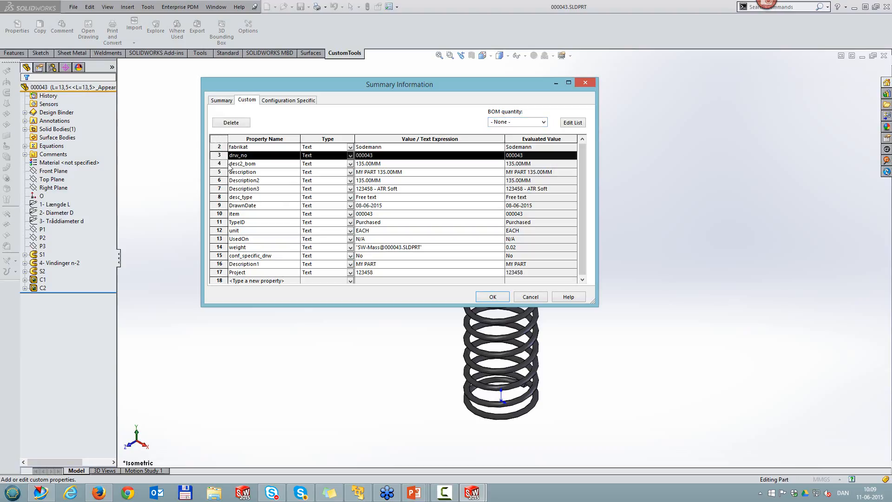
{"action": "left_click", "coordinate": [219, 264]}
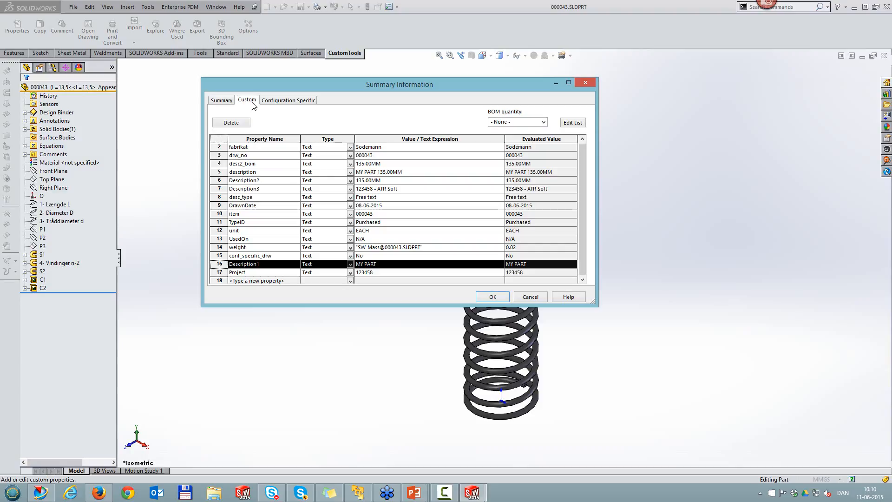
{"action": "left_click", "coordinate": [283, 102]}
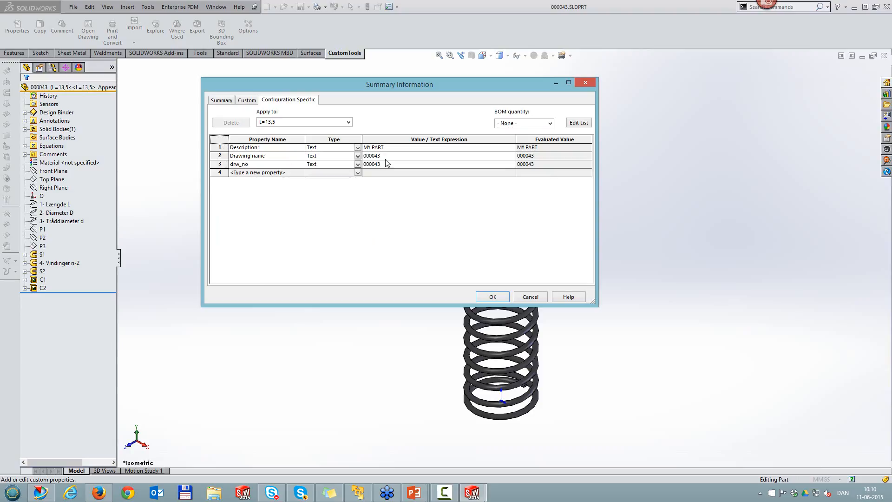
Step: View the configuration-specific properties of configuration Lo and leave the file properties without changing them
{"action": "left_click", "coordinate": [347, 121]}
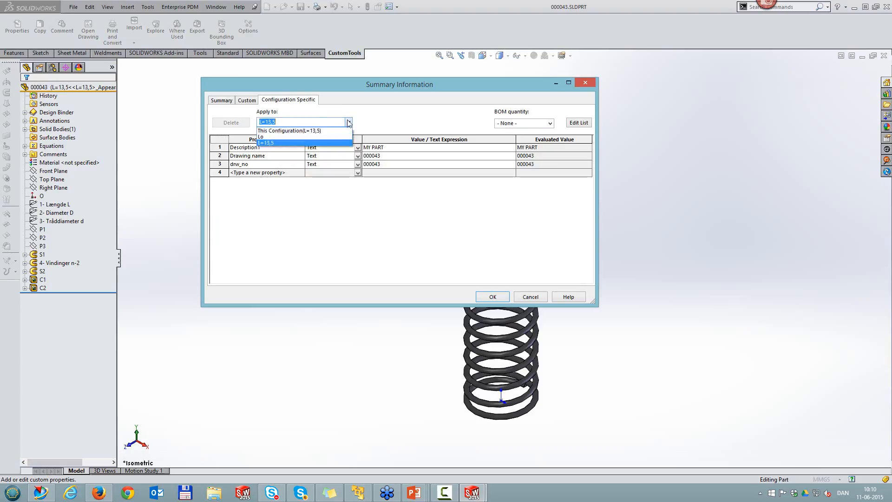
{"action": "left_click", "coordinate": [305, 137]}
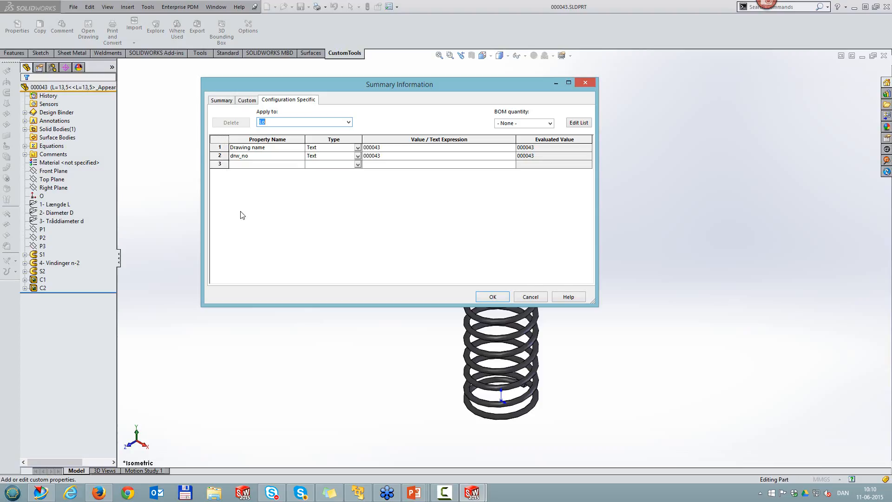
{"action": "left_click", "coordinate": [531, 297]}
Step: Close the spring part and all remaining open documents, including its drawing
{"action": "left_click", "coordinate": [885, 55]}
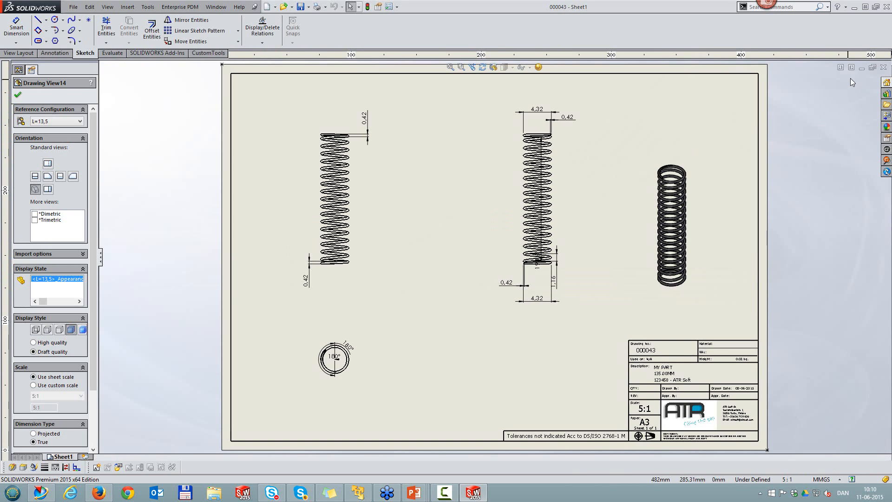
{"action": "left_click", "coordinate": [216, 6]}
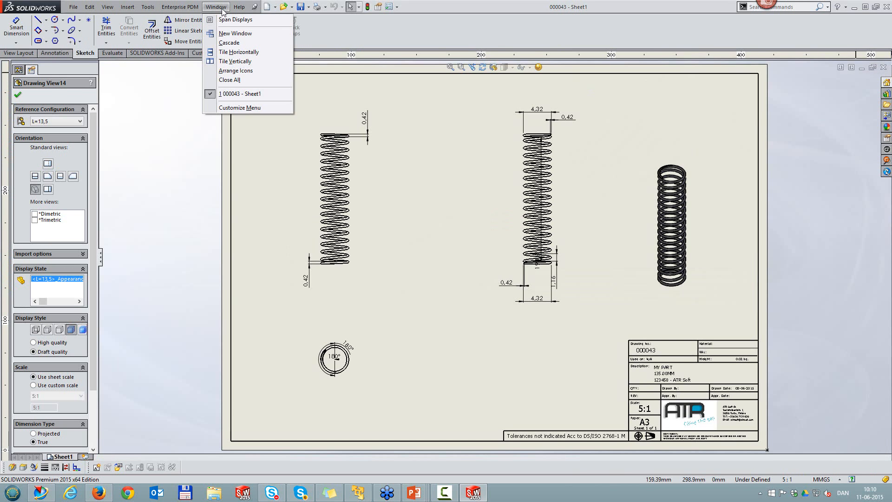
{"action": "left_click", "coordinate": [244, 80]}
Step: Open the assembly 000027.SLDASM from the whats new 2015 SP2 folder
{"action": "left_click", "coordinate": [218, 7]}
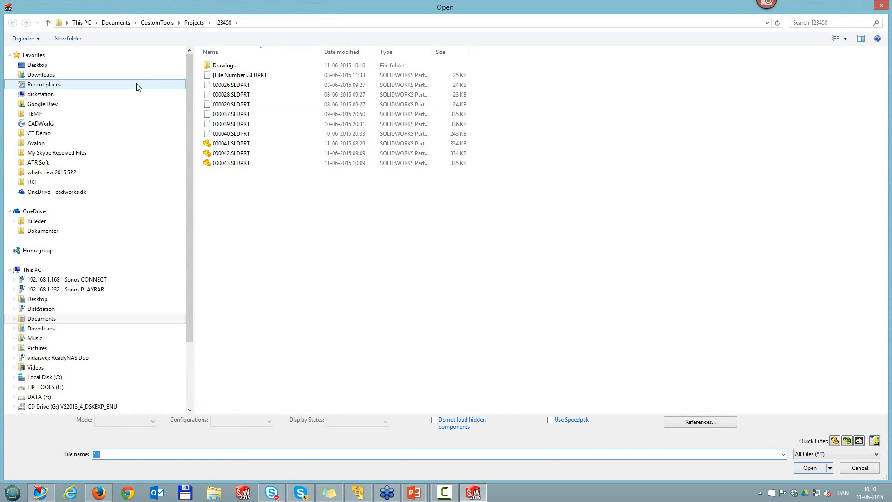
{"action": "left_click", "coordinate": [68, 176]}
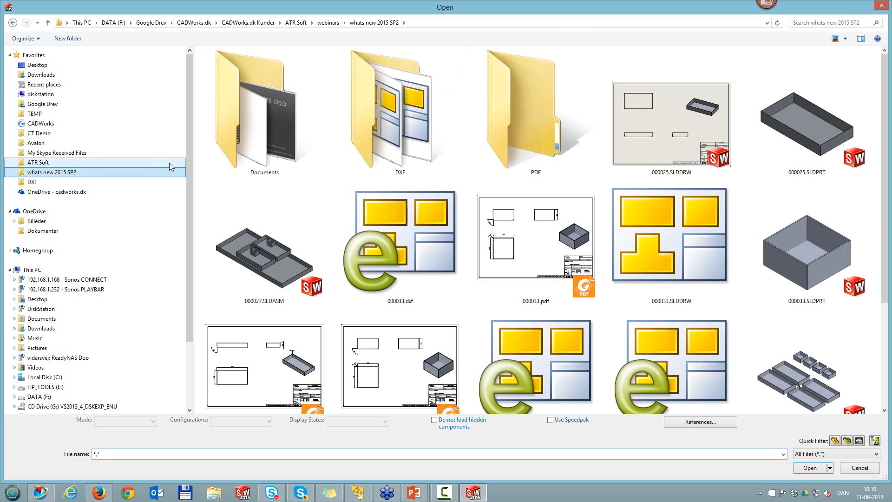
{"action": "double_click", "coordinate": [258, 231]}
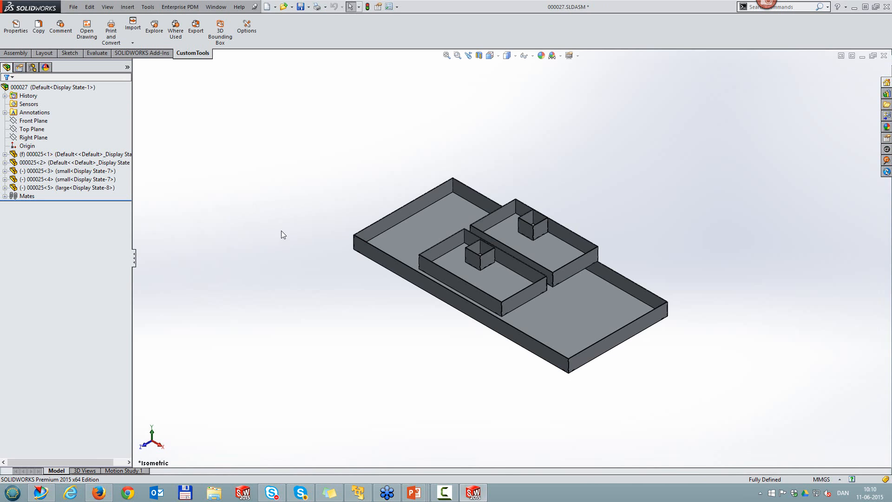
Step: Locate the large and small instances of 000025 in the assembly and open the small instance 000025<3> as a part
{"action": "left_click", "coordinate": [68, 188]}
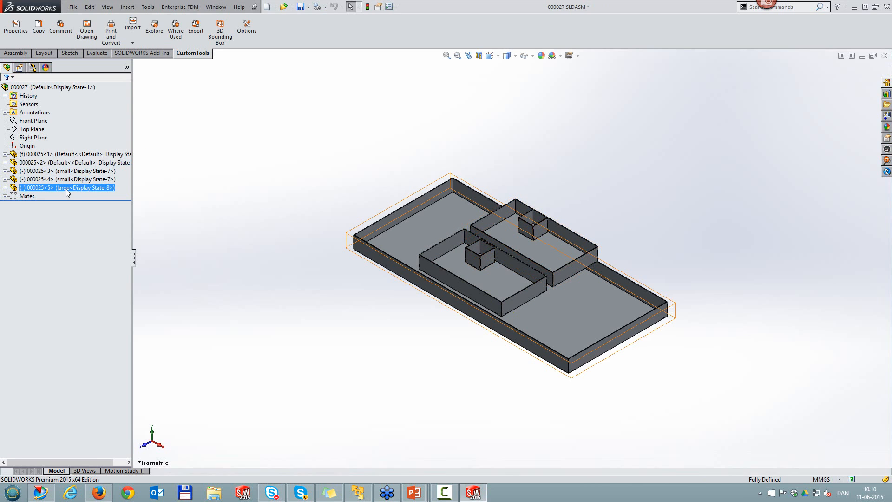
{"action": "left_click", "coordinate": [106, 171]}
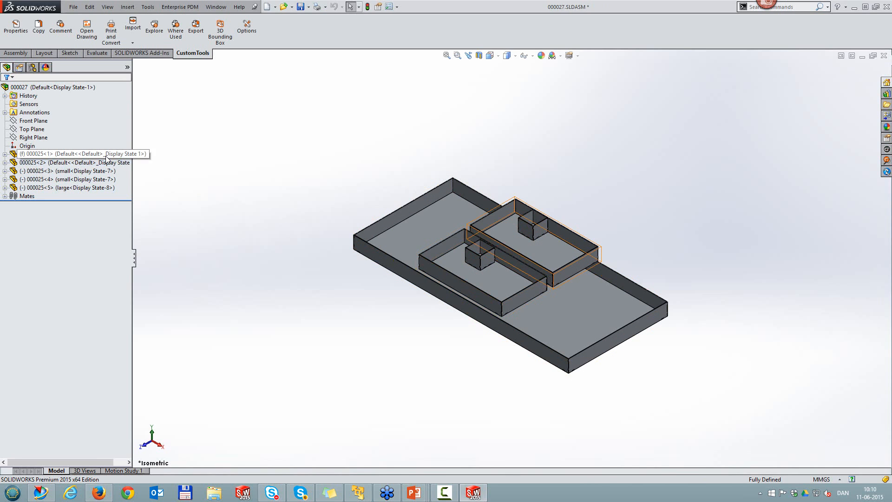
{"action": "left_click", "coordinate": [106, 179]}
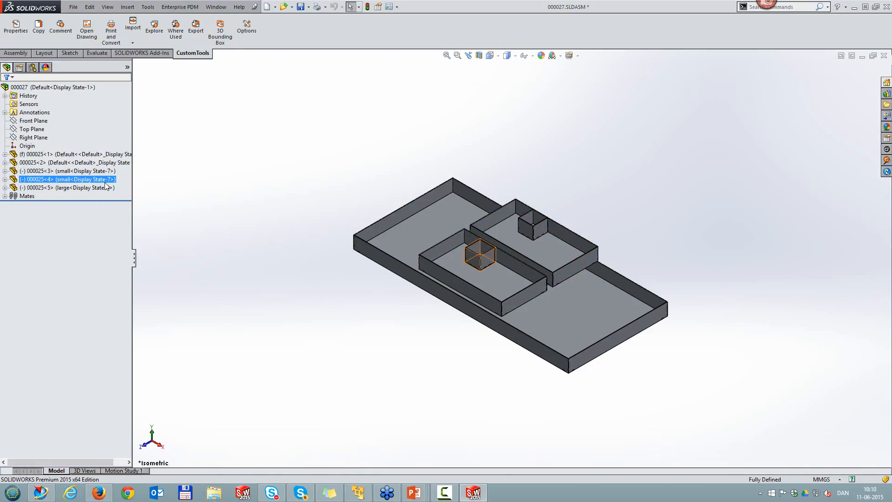
{"action": "left_click", "coordinate": [88, 171]}
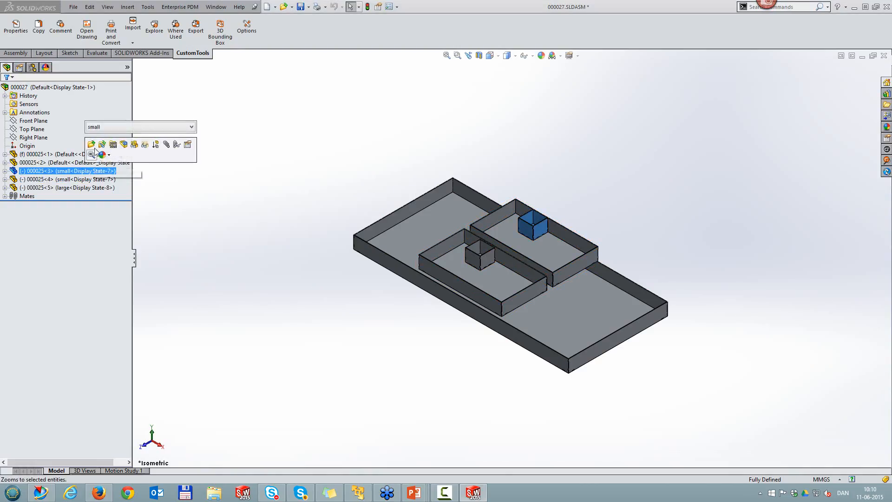
{"action": "left_click", "coordinate": [93, 145]}
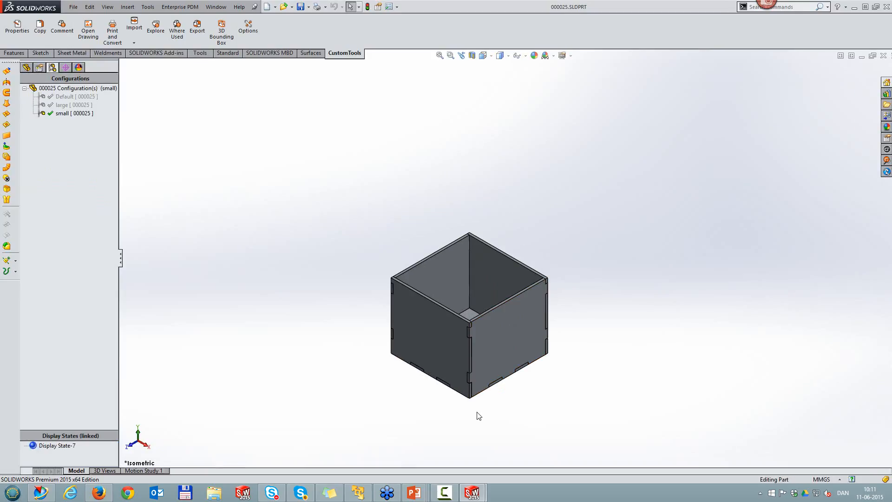
Step: Inspect the flat patterns in the feature tree of part 000025 and close it to return to the assembly
{"action": "scroll", "coordinate": [479, 413], "scroll_direction": "down", "scroll_amount": 1}
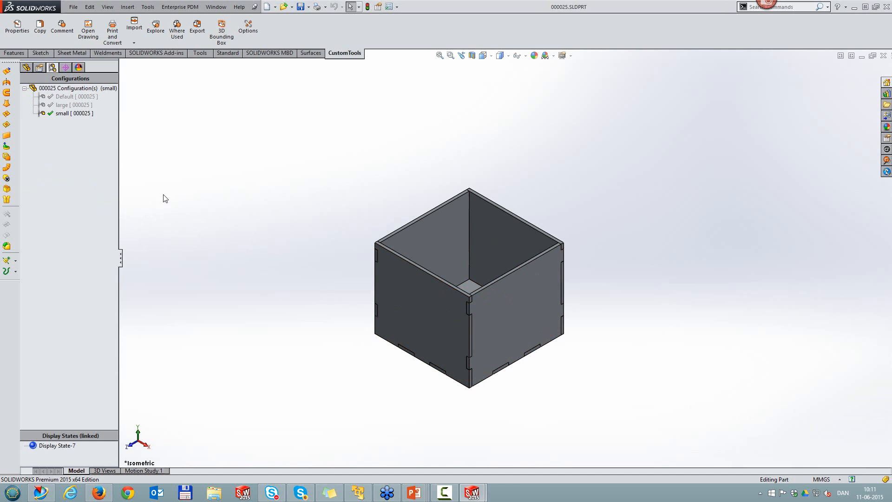
{"action": "left_click", "coordinate": [27, 67]}
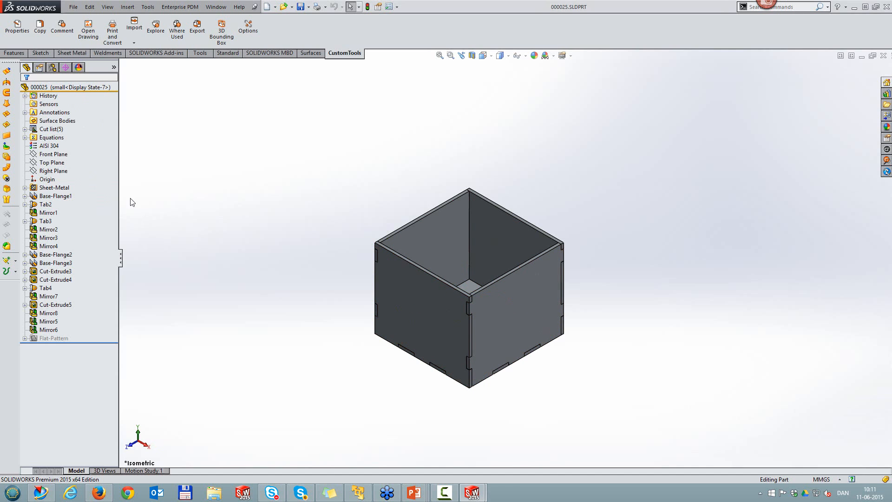
{"action": "left_click", "coordinate": [25, 339]}
{"action": "mouse_move", "coordinate": [65, 378]}
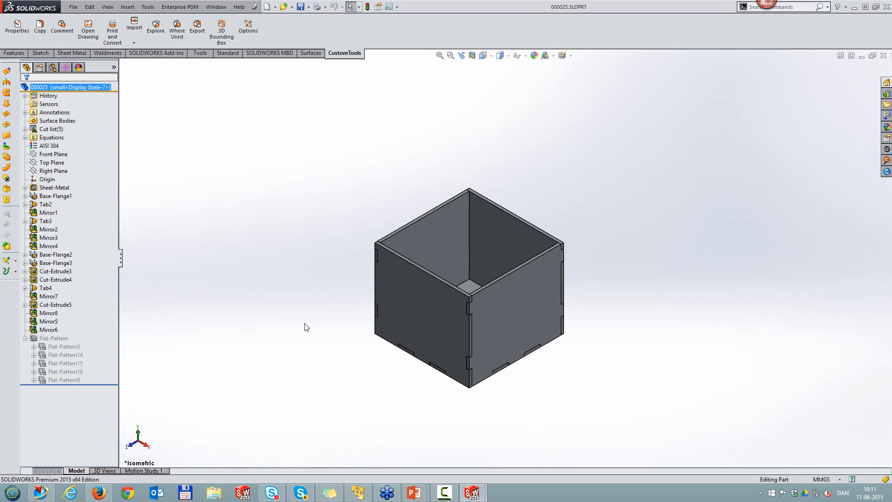
{"action": "left_click", "coordinate": [884, 55]}
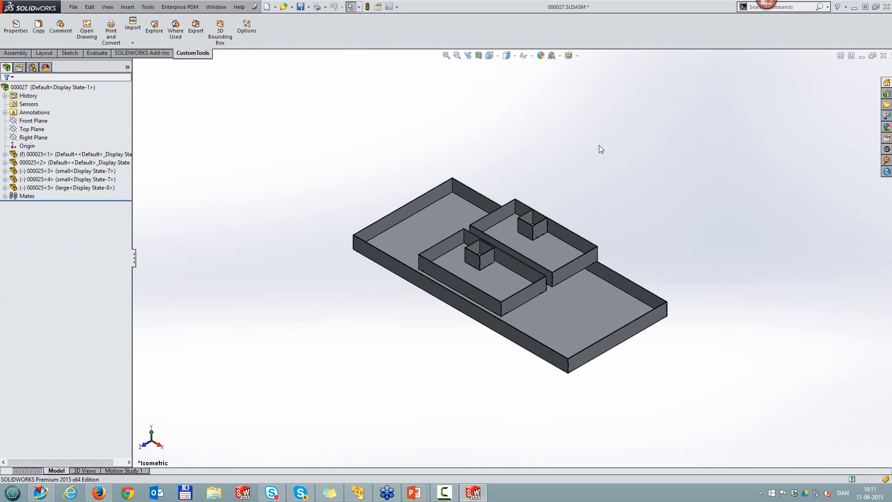
Step: Examine the two Default-configuration instances of 000025 in the assembly and clear the selection
{"action": "left_click", "coordinate": [83, 162]}
{"action": "scroll", "coordinate": [661, 375], "scroll_direction": "down", "scroll_amount": 3}
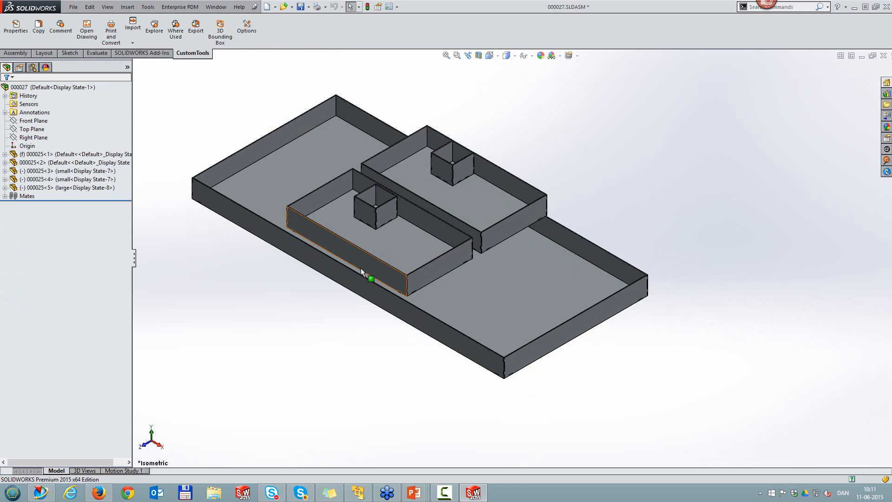
{"action": "left_click", "coordinate": [393, 237]}
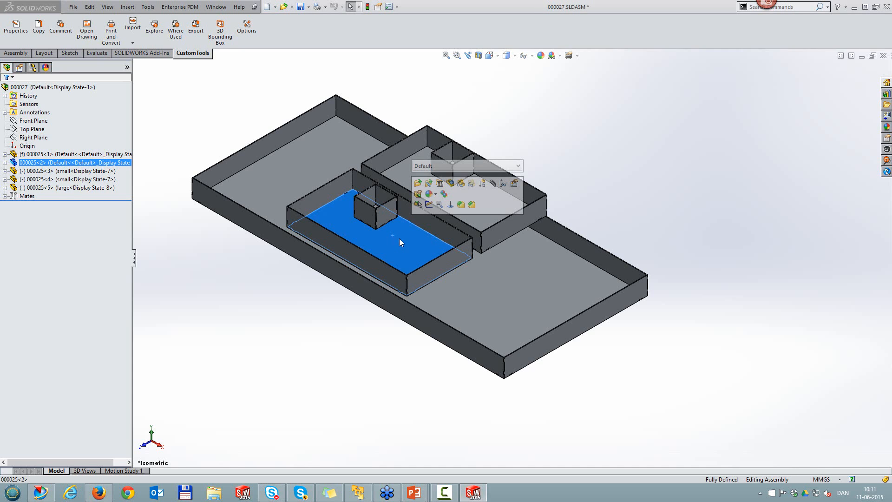
{"action": "left_click", "coordinate": [615, 164]}
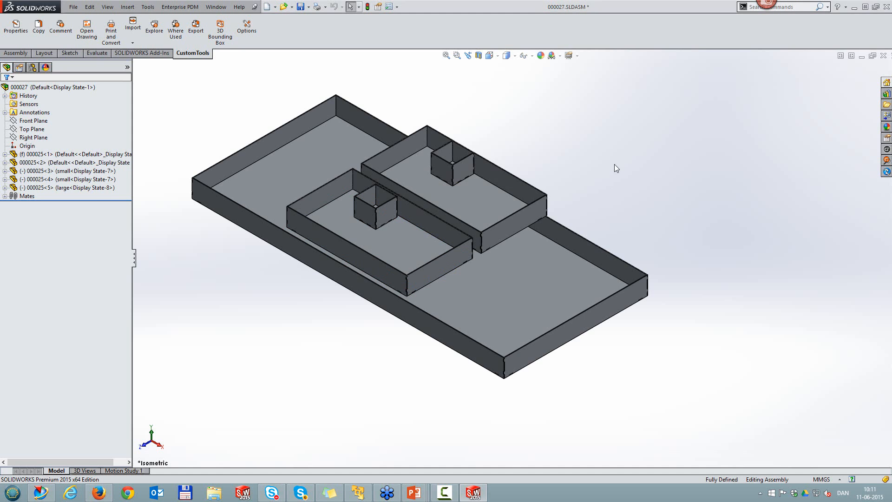
{"action": "left_click", "coordinate": [408, 238]}
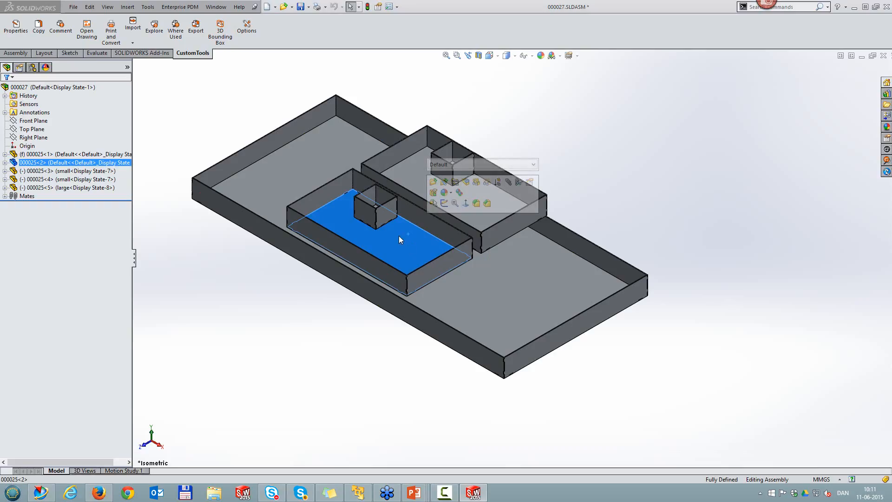
{"action": "left_click", "coordinate": [406, 170]}
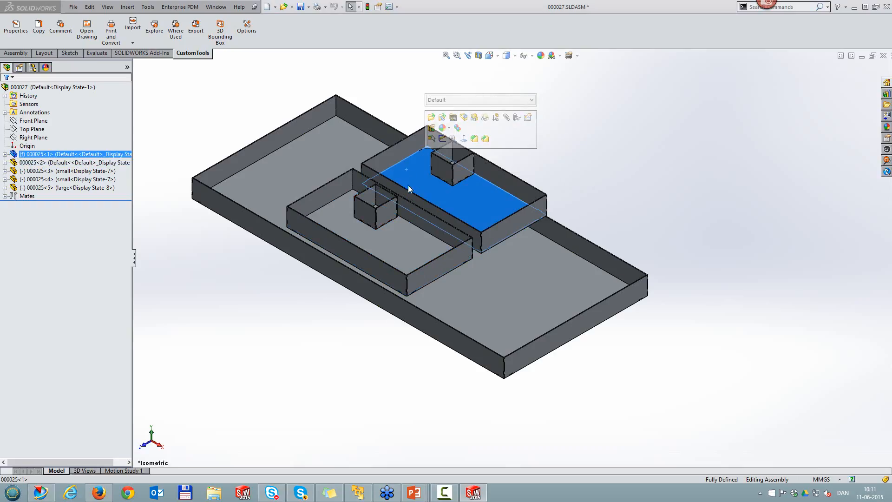
{"action": "left_click", "coordinate": [590, 190]}
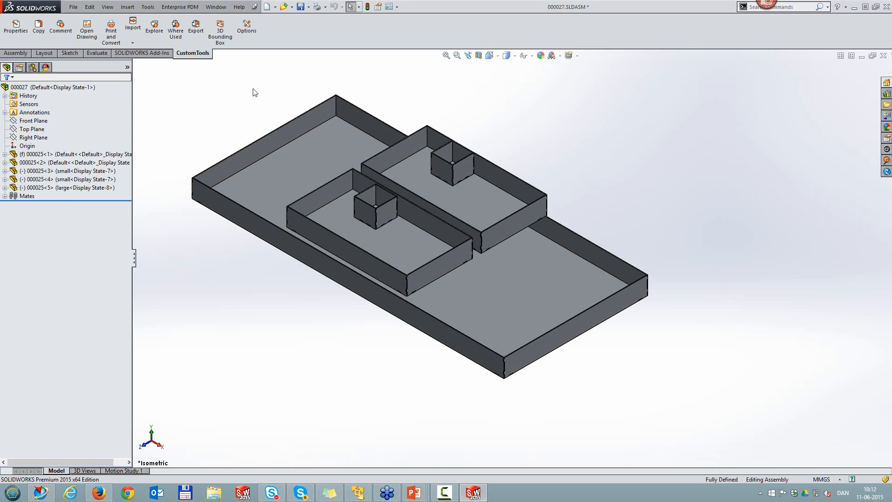
Step: Open the New DXF file conversion rule for editing in the CustomTools profile options
{"action": "left_click", "coordinate": [247, 40]}
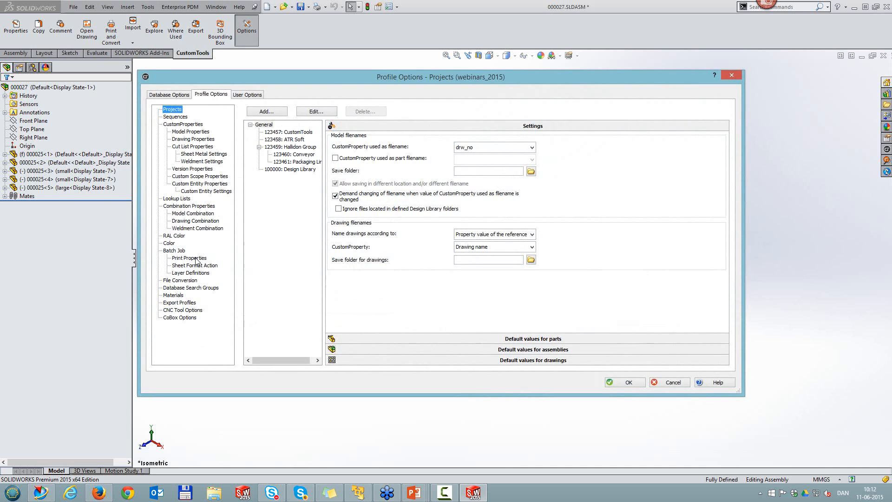
{"action": "left_click", "coordinate": [186, 280]}
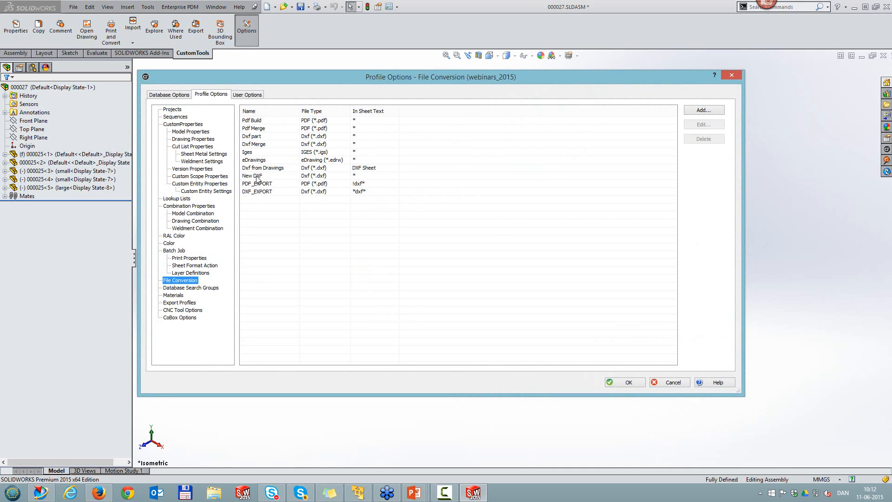
{"action": "double_click", "coordinate": [257, 177]}
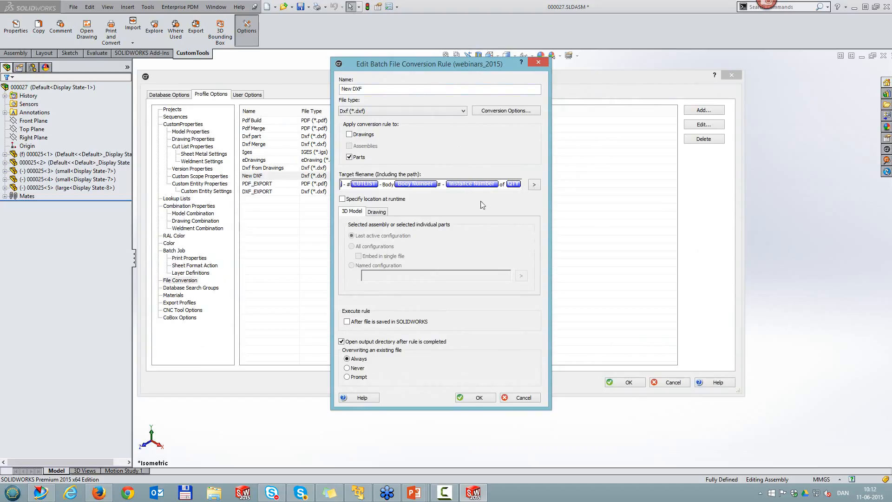
Step: Review the variables available for the rule's target filename, including drawing properties, and close the options without saving changes
{"action": "left_click", "coordinate": [534, 186]}
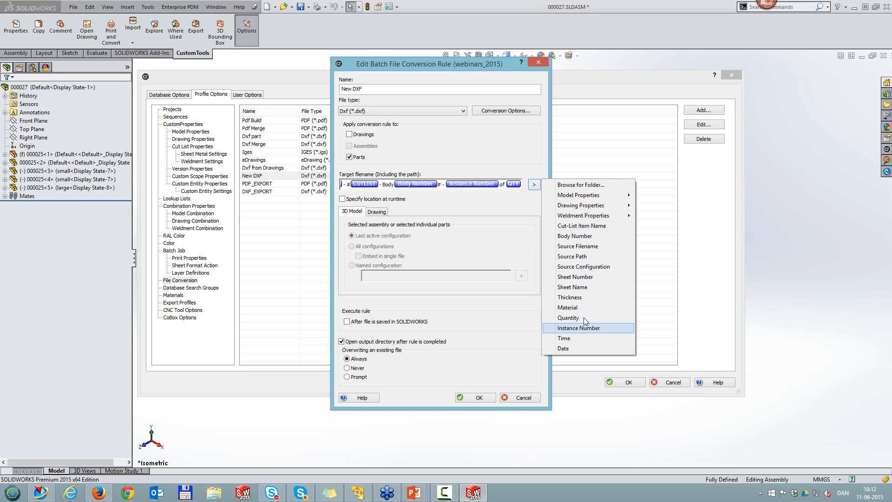
{"action": "mouse_move", "coordinate": [593, 221]}
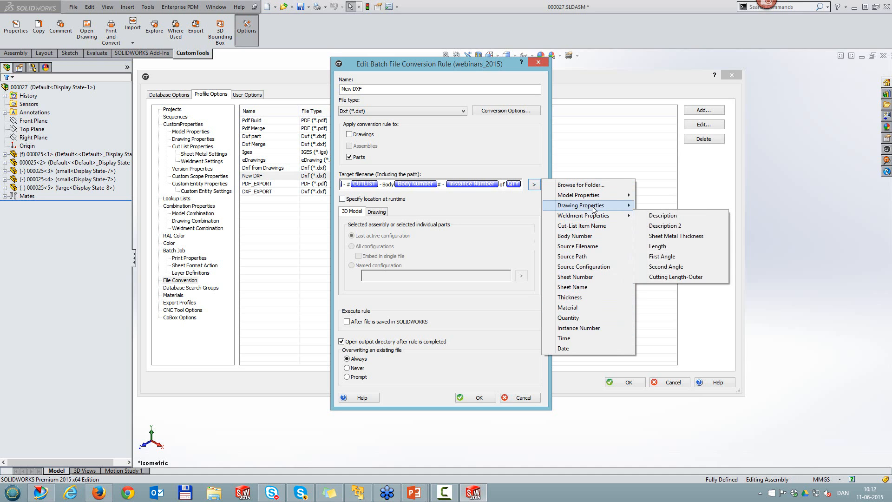
{"action": "mouse_move", "coordinate": [596, 196]}
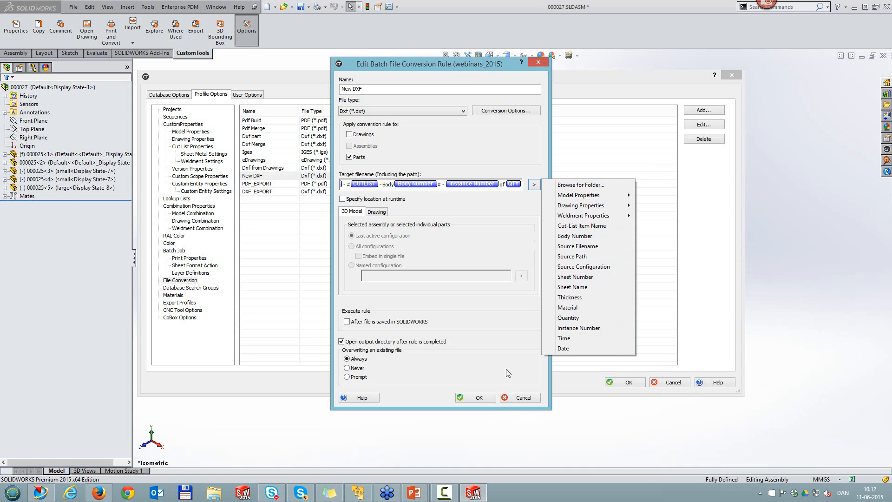
{"action": "left_click", "coordinate": [533, 396]}
{"action": "left_click", "coordinate": [529, 400]}
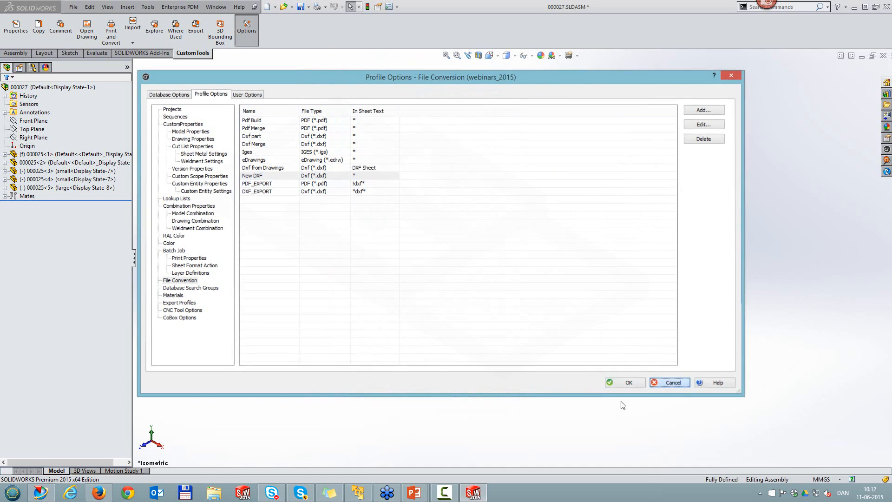
{"action": "left_click", "coordinate": [670, 383]}
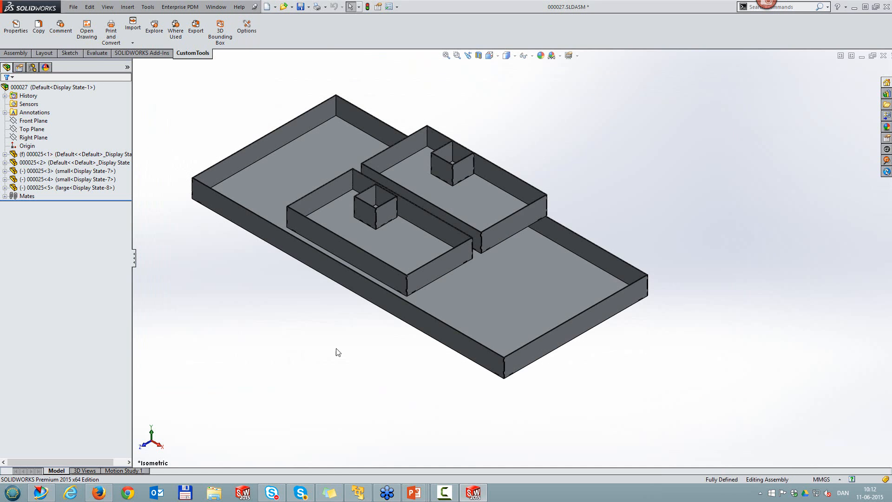
Step: Run the New DXF batch conversion on the default, small and large configurations of 000025.SLDPRT and reposition the output folder window
{"action": "left_click", "coordinate": [111, 32]}
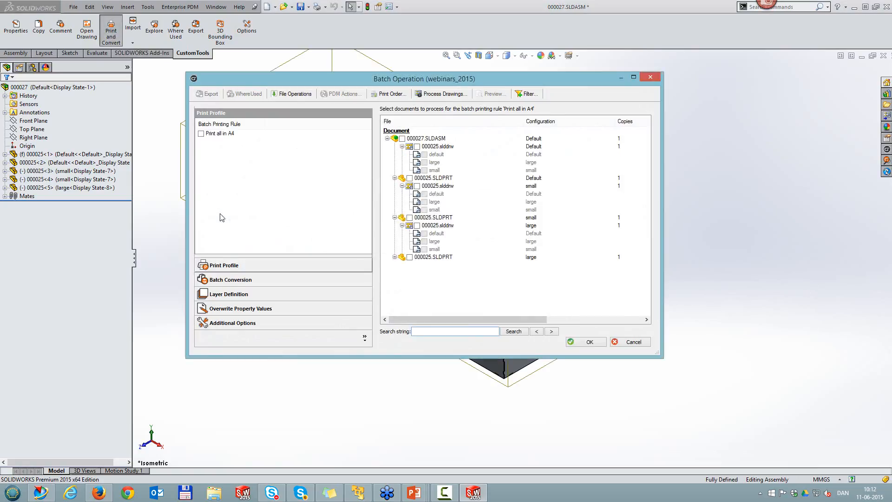
{"action": "left_click", "coordinate": [225, 280]}
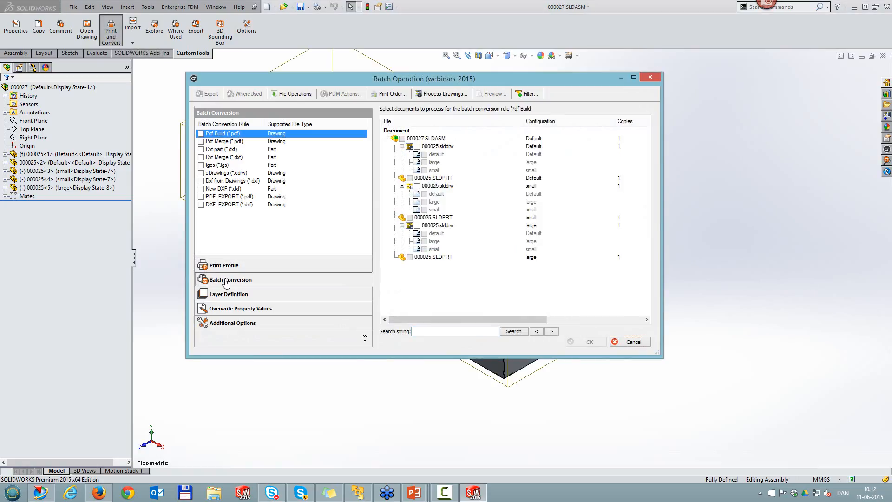
{"action": "left_click", "coordinate": [201, 189]}
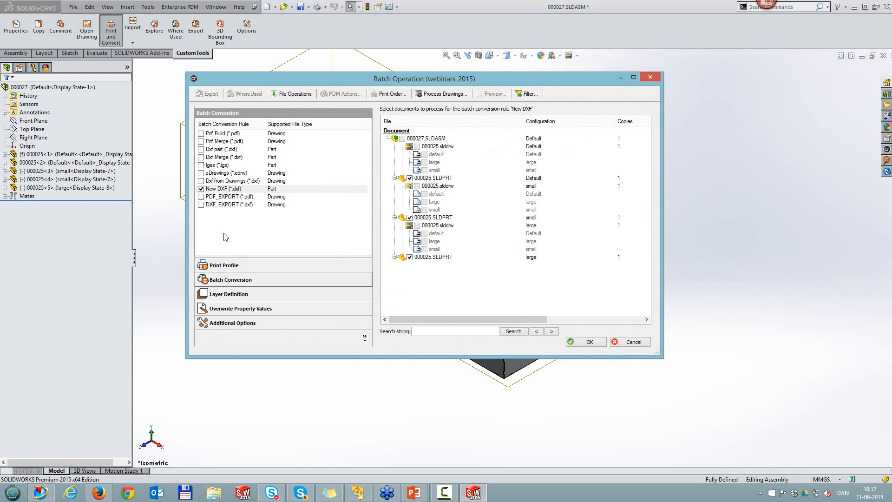
{"action": "left_click", "coordinate": [580, 343]}
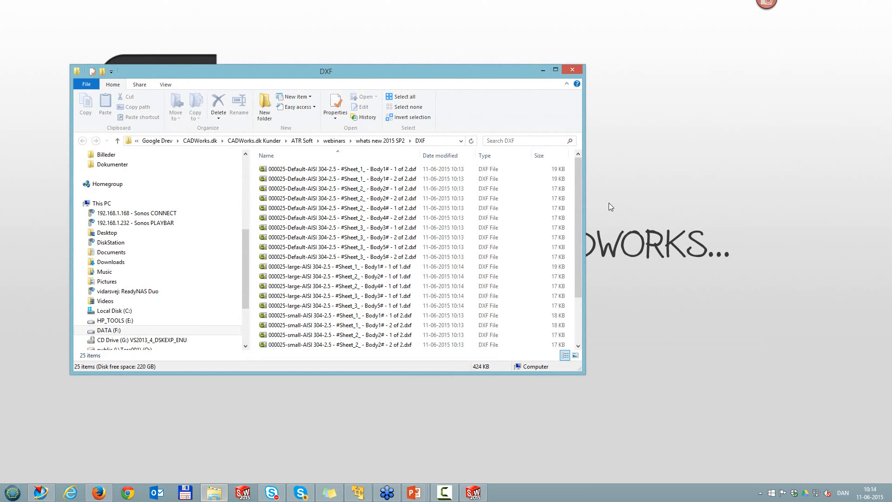
{"action": "left_click_drag", "start_coordinate": [460, 70], "coordinate": [574, 54]}
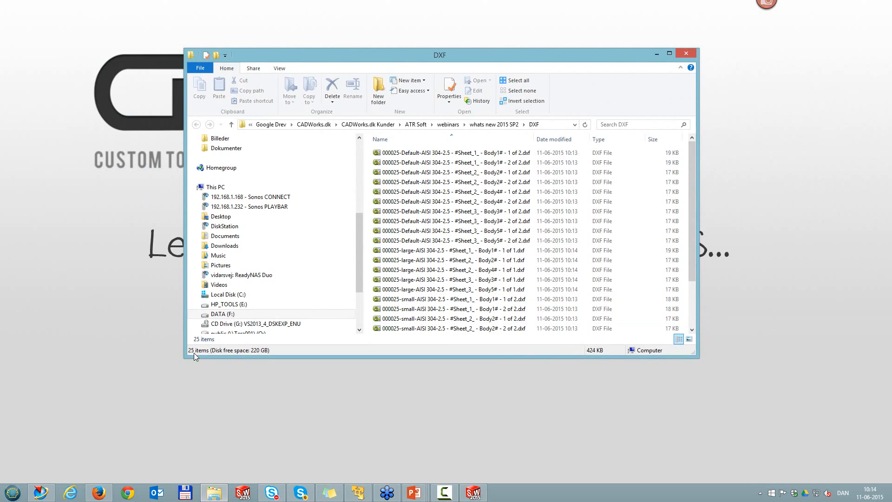
Step: Measure the distance between the long edges in 000025-Default-AISI 304-2.5 - #Sheet_1_ - Body1# - 1 of 2.dxf and close the viewer
{"action": "left_click", "coordinate": [670, 53]}
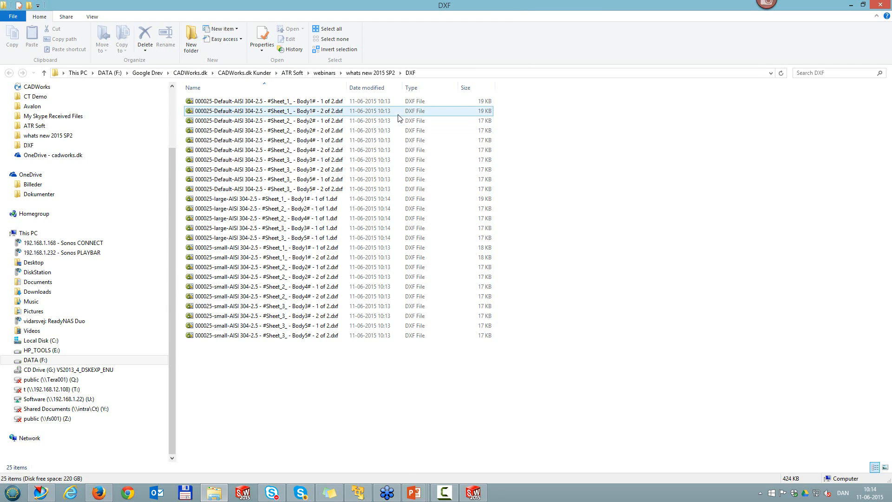
{"action": "left_click", "coordinate": [393, 102]}
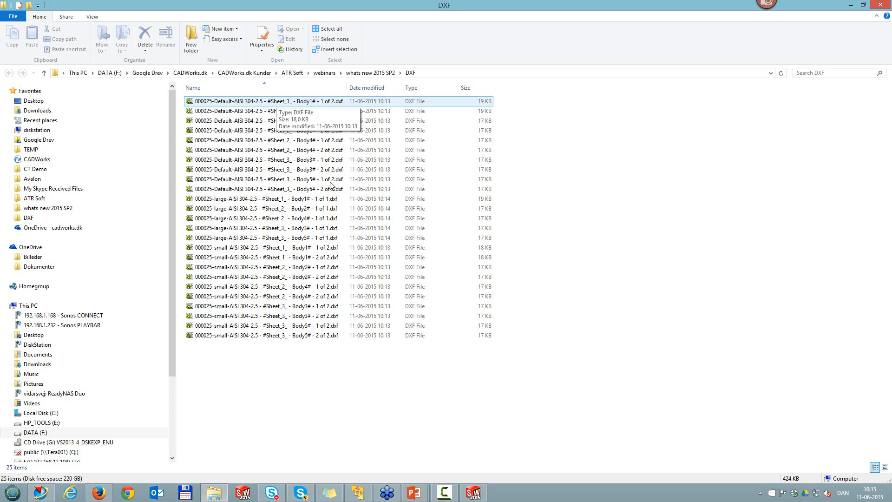
{"action": "left_click", "coordinate": [328, 105]}
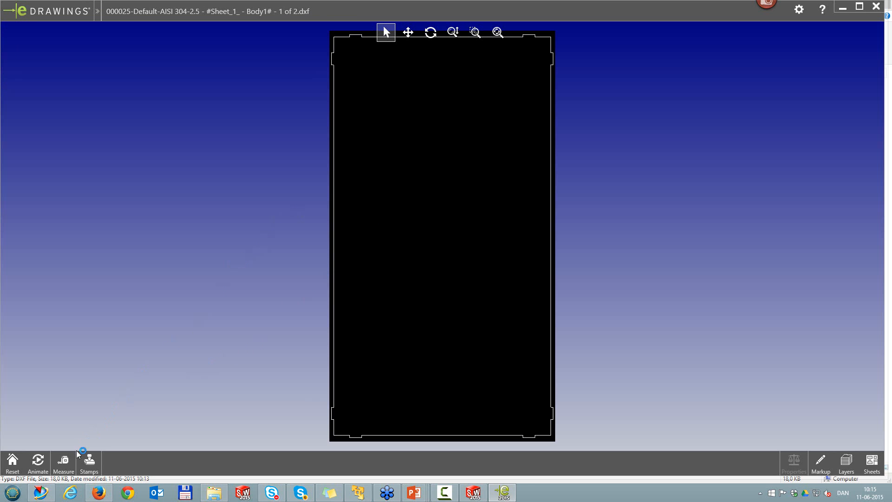
{"action": "left_click", "coordinate": [64, 463]}
{"action": "left_click", "coordinate": [334, 275]}
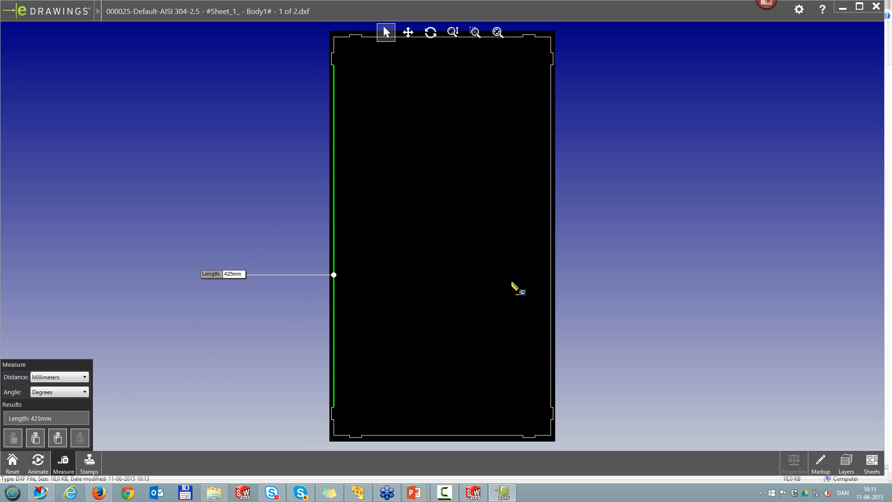
{"action": "mouse_move", "coordinate": [355, 446]}
{"action": "left_mouse_down"}
{"action": "mouse_move", "coordinate": [380, 326]}
{"action": "mouse_move", "coordinate": [426, 234]}
{"action": "left_mouse_up"}
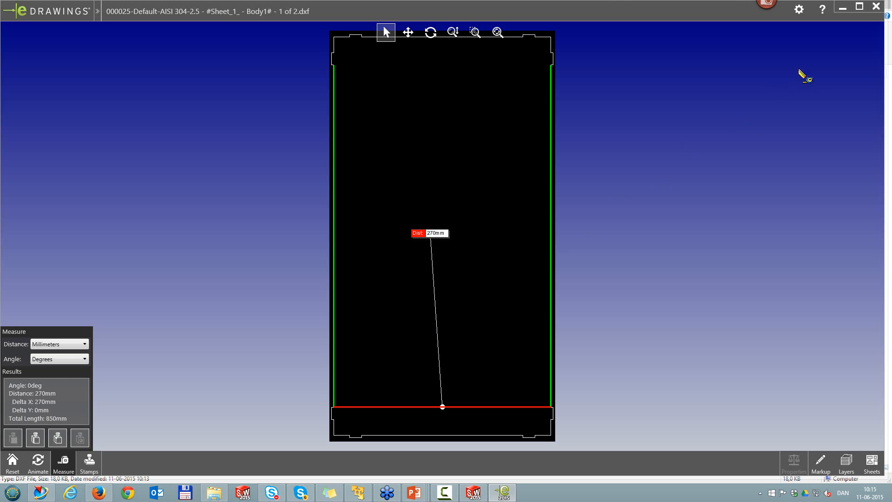
{"action": "left_click", "coordinate": [877, 9]}
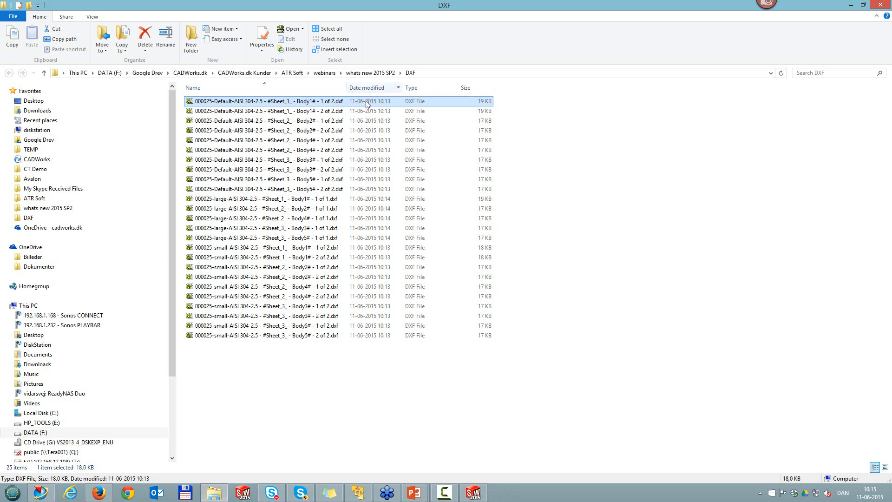
Step: Measure the distance between the long edges in the matching Default Body1# - 2 of 2 DXF and close the viewer
{"action": "double_click", "coordinate": [331, 114]}
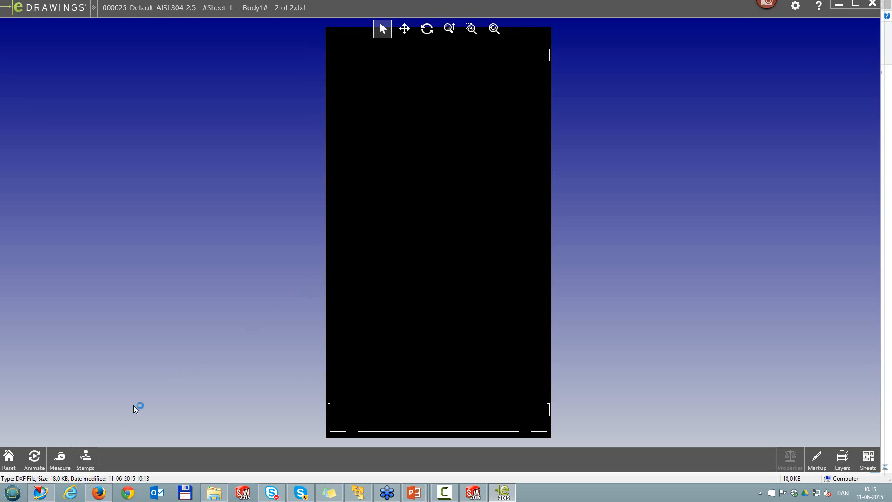
{"action": "left_click", "coordinate": [330, 267]}
{"action": "left_click", "coordinate": [547, 262]}
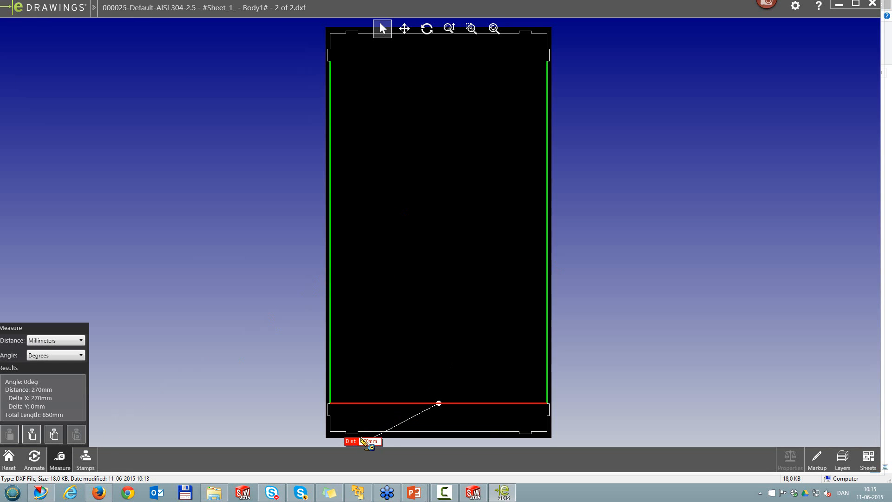
{"action": "left_click_drag", "start_coordinate": [365, 442], "coordinate": [400, 327]}
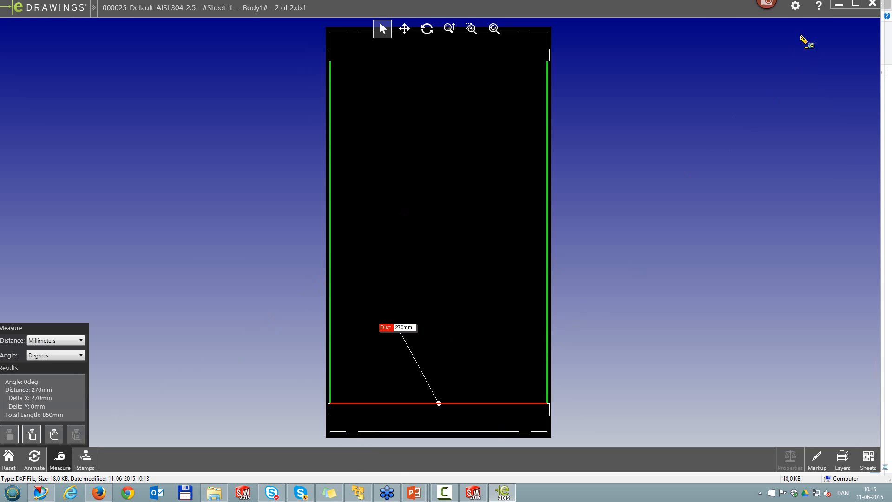
{"action": "left_click", "coordinate": [873, 3]}
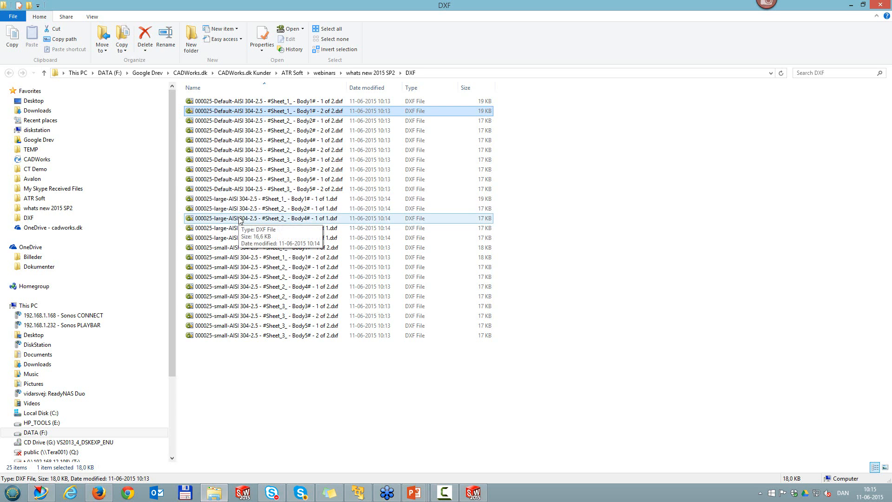
Step: View the large configuration's Body4# - 1 of 1 DXF, then close both the viewer and the output folder
{"action": "double_click", "coordinate": [239, 218]}
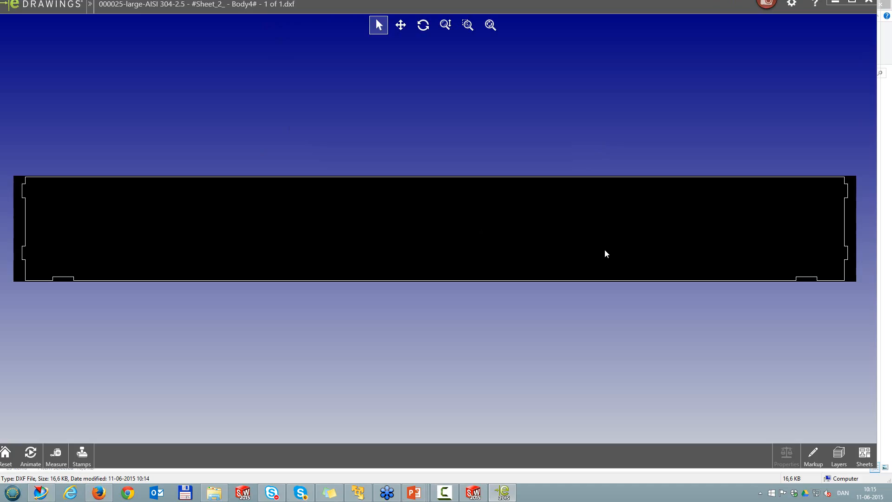
{"action": "left_click", "coordinate": [868, 3]}
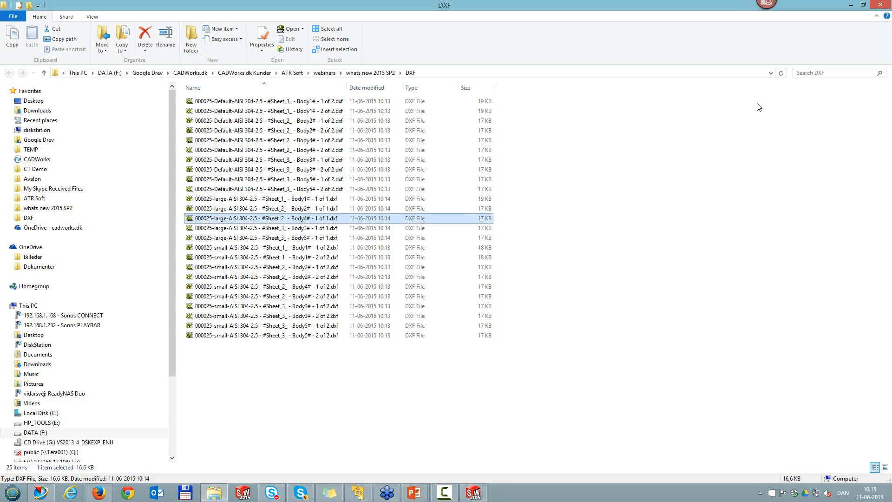
{"action": "left_click", "coordinate": [880, 4]}
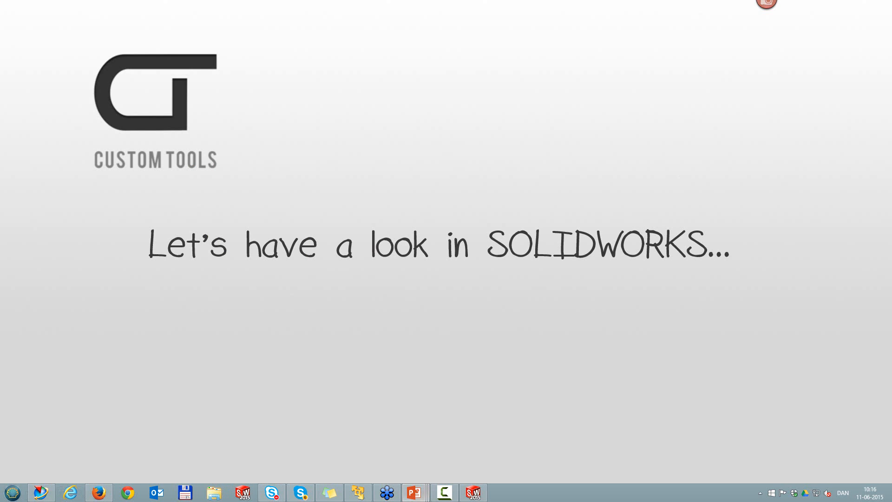
Step: Switch to SOLIDWORKS, close the 000027 assembly and open the 000034.SLDASM assembly
{"action": "left_click", "coordinate": [474, 494]}
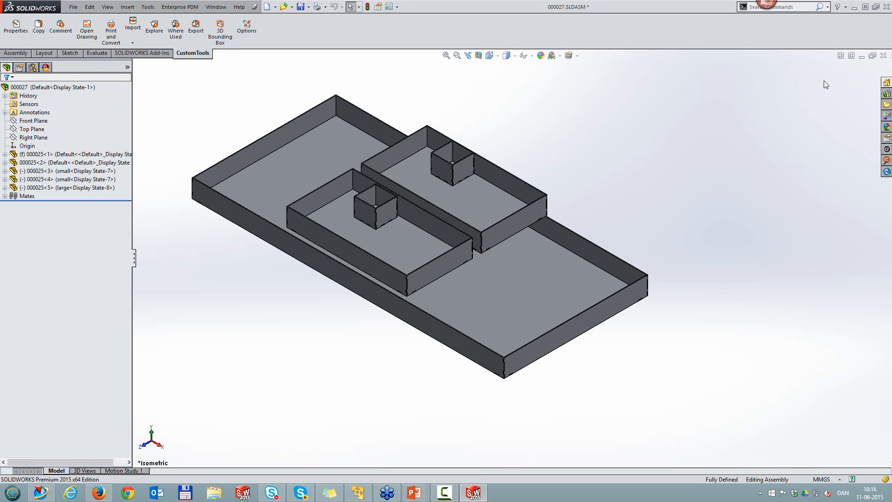
{"action": "left_click", "coordinate": [883, 56]}
{"action": "left_click", "coordinate": [470, 256]}
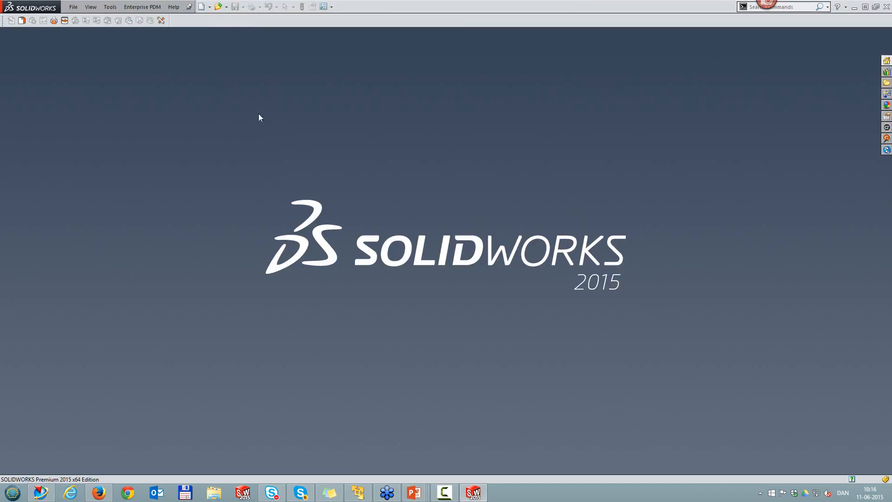
{"action": "left_click", "coordinate": [218, 7]}
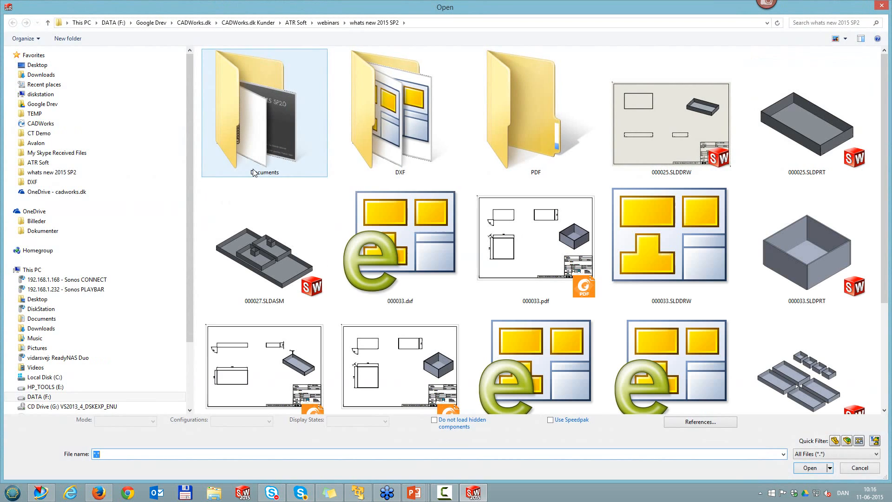
{"action": "double_click", "coordinate": [796, 361]}
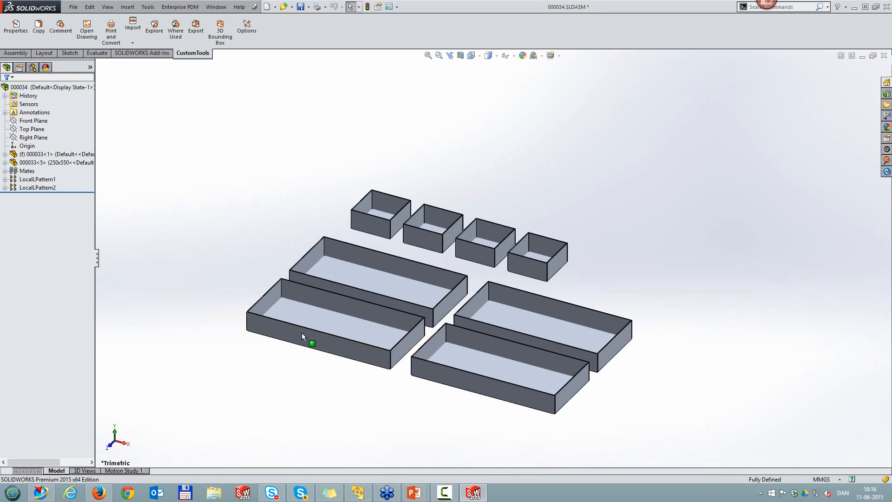
Step: Open part 000033 from its 250x550 instance in the assembly and examine the part's configurations
{"action": "left_click", "coordinate": [355, 278]}
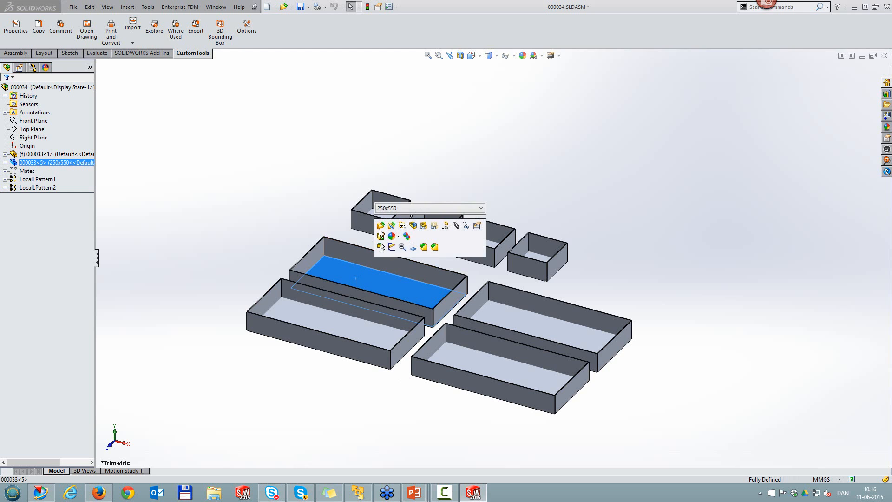
{"action": "left_click", "coordinate": [353, 270]}
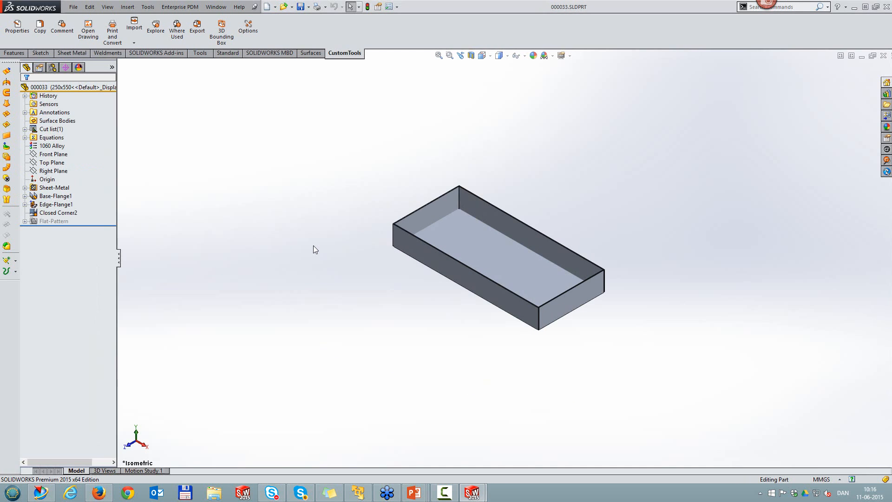
{"action": "left_click", "coordinate": [53, 67]}
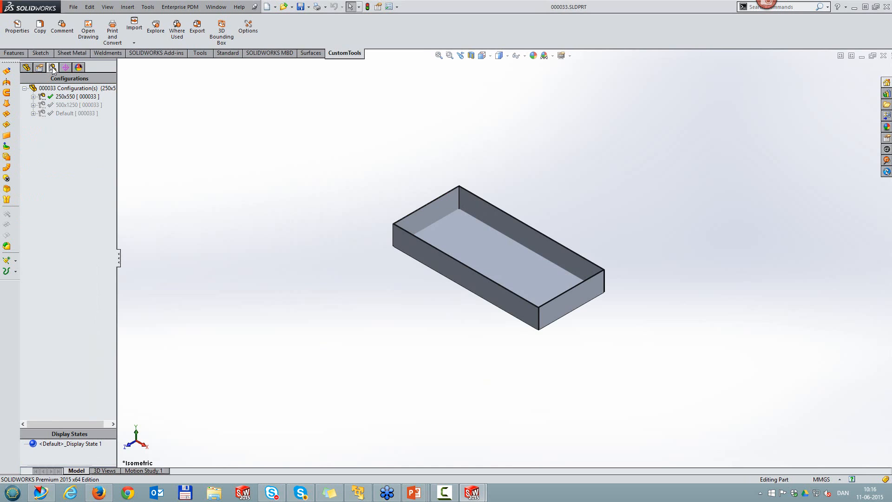
{"action": "left_click", "coordinate": [65, 114]}
{"action": "left_click", "coordinate": [66, 97]}
{"action": "left_click", "coordinate": [68, 105]}
{"action": "left_click", "coordinate": [66, 104]}
Step: Open the drawing of 000033, update its out-of-date sheets and review the Default, 250x550 and 500x1250 sheets
{"action": "left_click", "coordinate": [89, 133]}
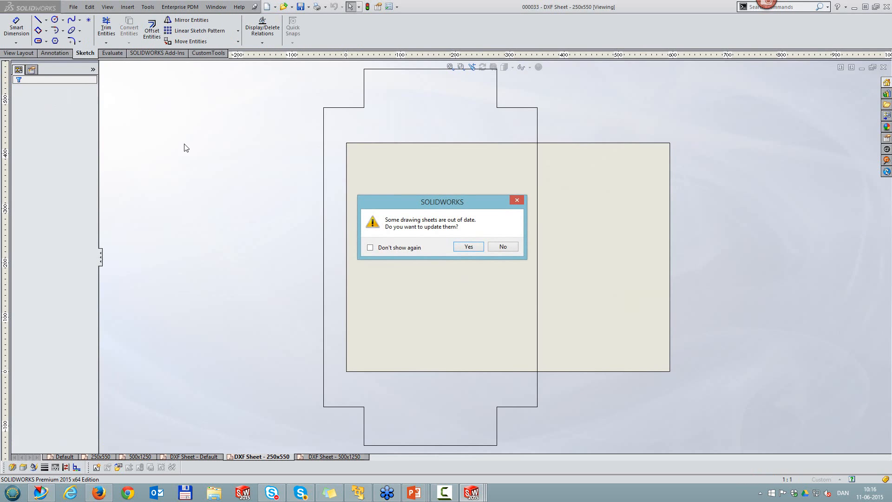
{"action": "left_click", "coordinate": [457, 248]}
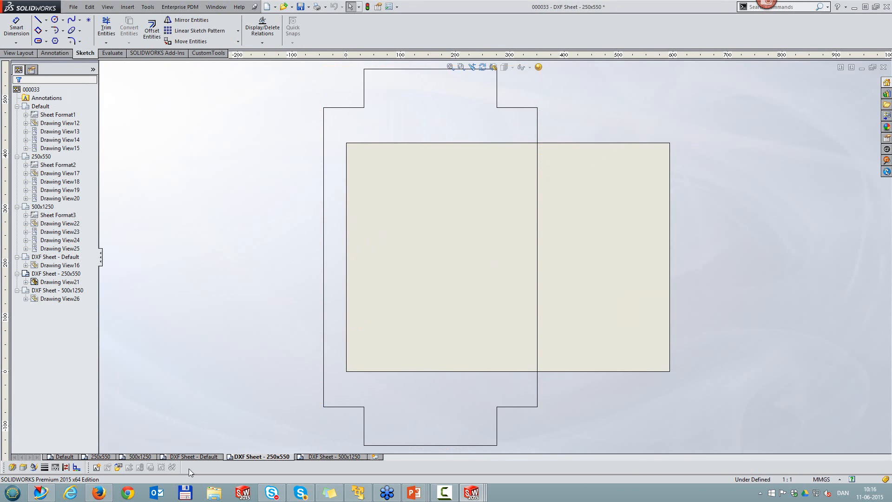
{"action": "left_click", "coordinate": [70, 458]}
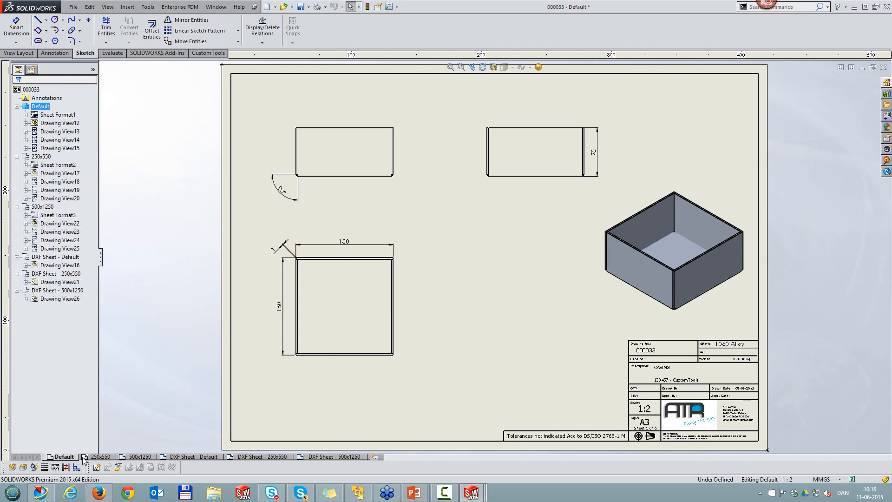
{"action": "left_click", "coordinate": [96, 457]}
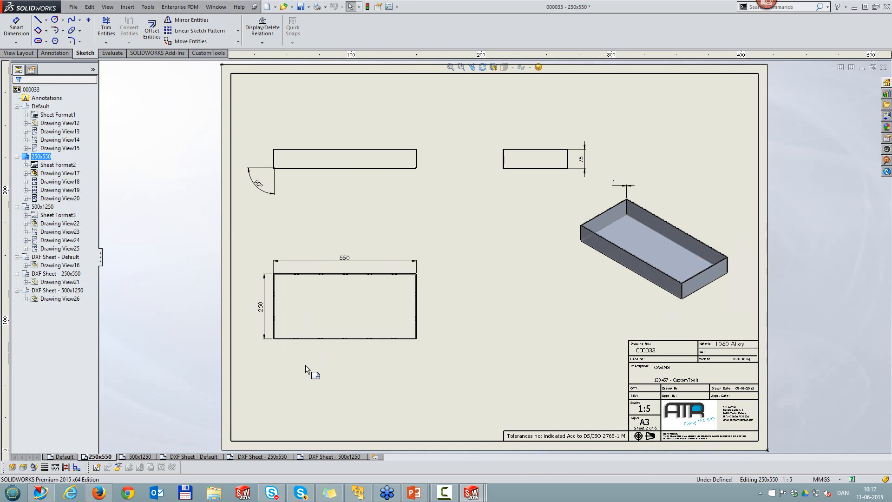
{"action": "left_click", "coordinate": [142, 457]}
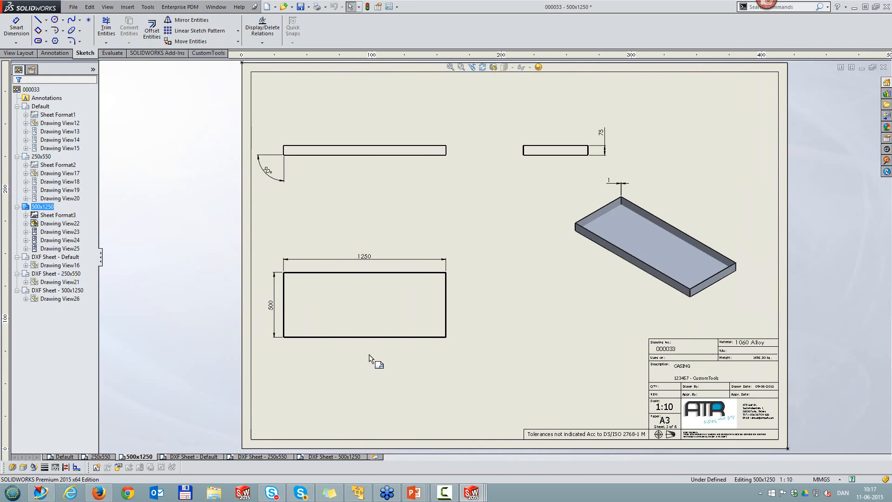
Step: Review the Default, 250x550 and 500x1250 DXF flat-pattern sheets and return to the regular 500x1250 sheet
{"action": "left_click", "coordinate": [212, 458]}
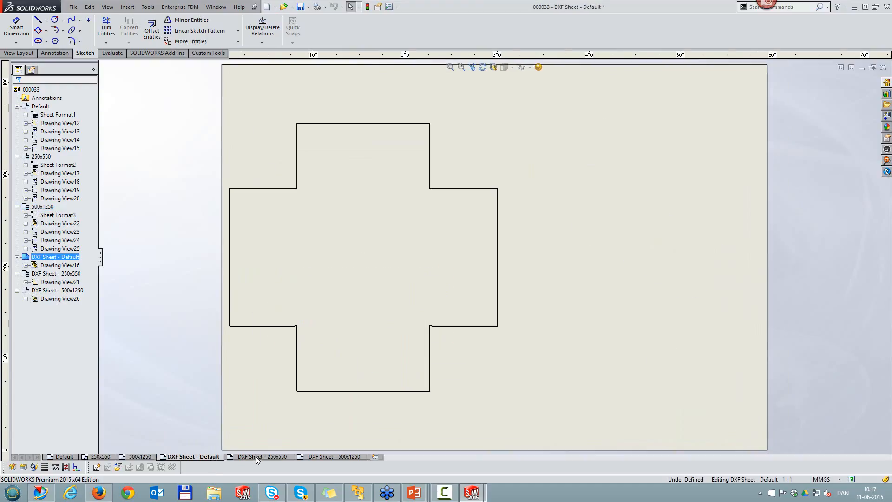
{"action": "left_click", "coordinate": [257, 457]}
{"action": "left_click", "coordinate": [319, 457]}
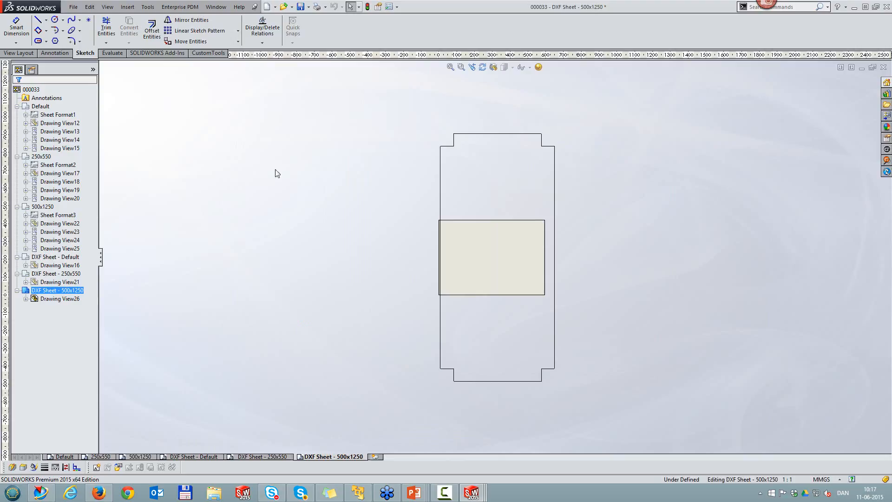
{"action": "left_click", "coordinate": [218, 55]}
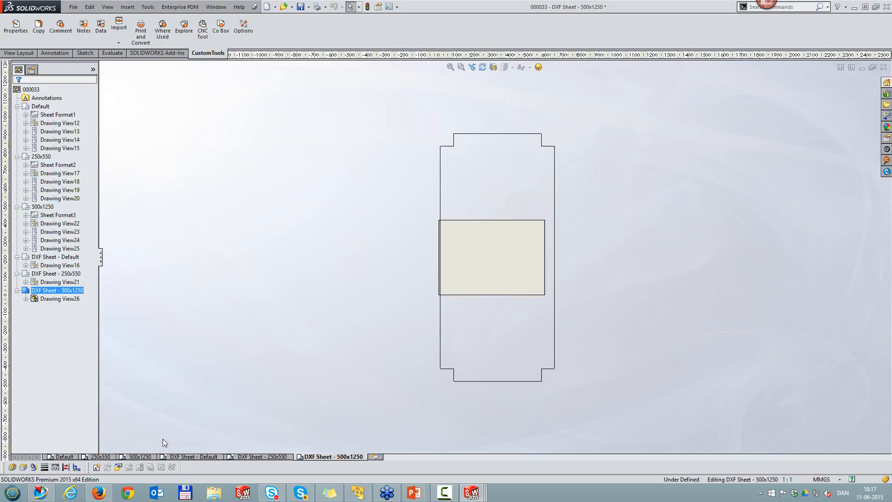
{"action": "left_click", "coordinate": [184, 458]}
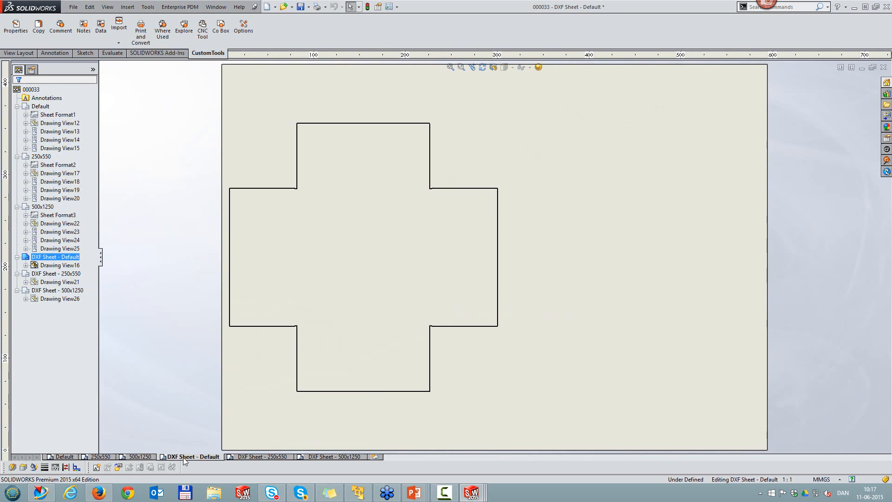
{"action": "left_click", "coordinate": [144, 457]}
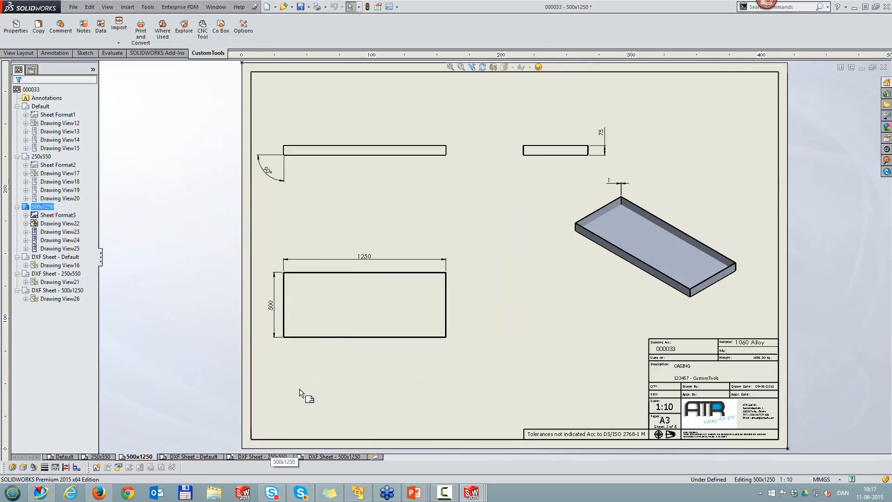
Step: Close the 000033 drawing and part to return to the 000034 assembly
{"action": "left_click", "coordinate": [883, 67]}
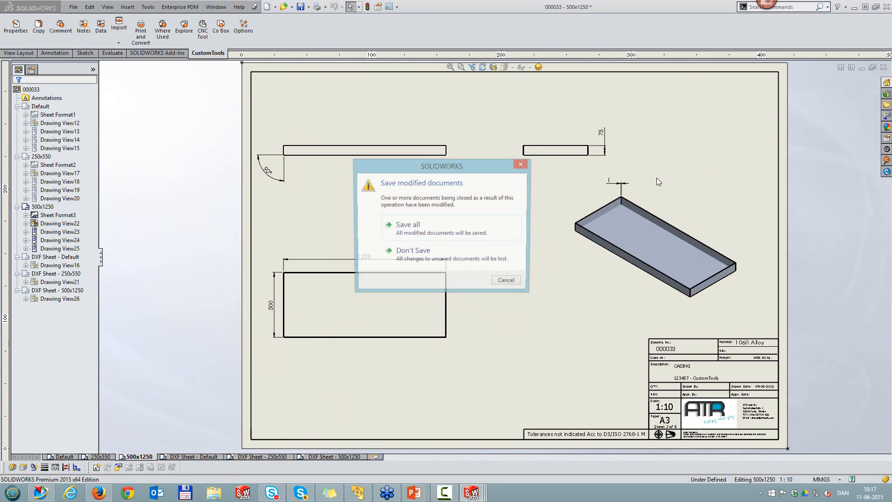
{"action": "left_click", "coordinate": [403, 281]}
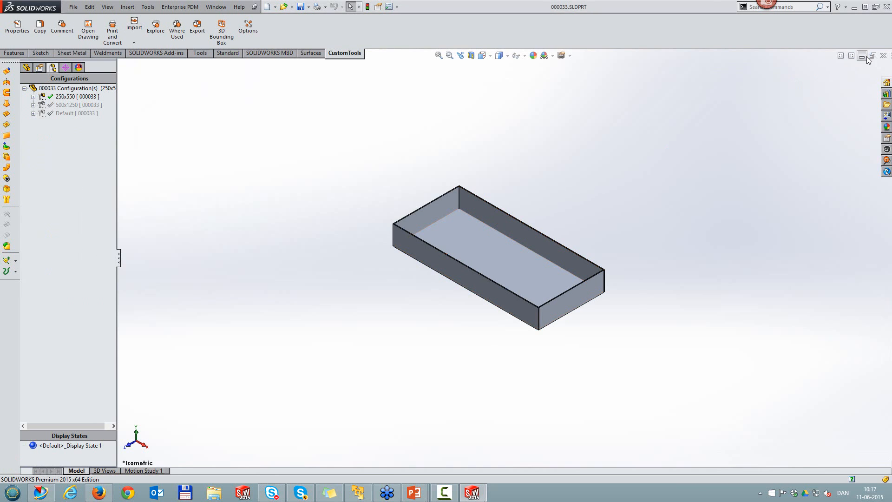
{"action": "left_click", "coordinate": [884, 56]}
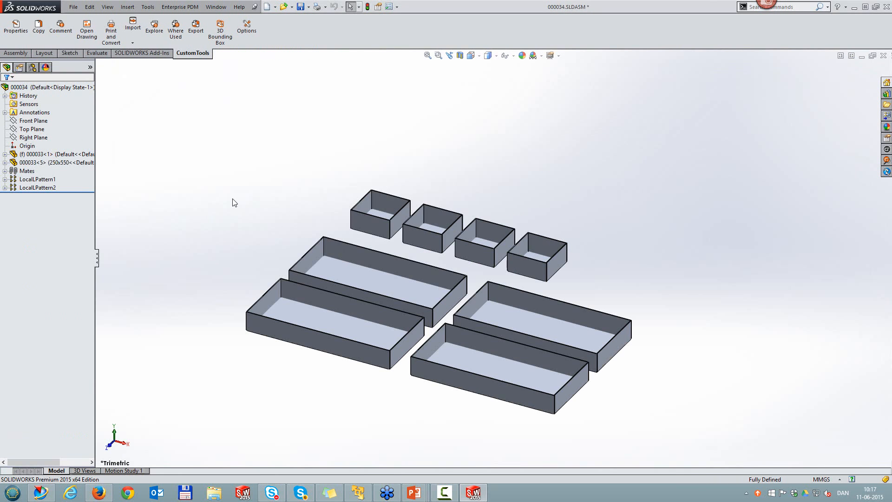
Step: Open the CustomTools file conversion rules and review the PDF_EXPORT rule's drawing sheet filter and its logical operators without changing the rule
{"action": "left_click", "coordinate": [247, 32]}
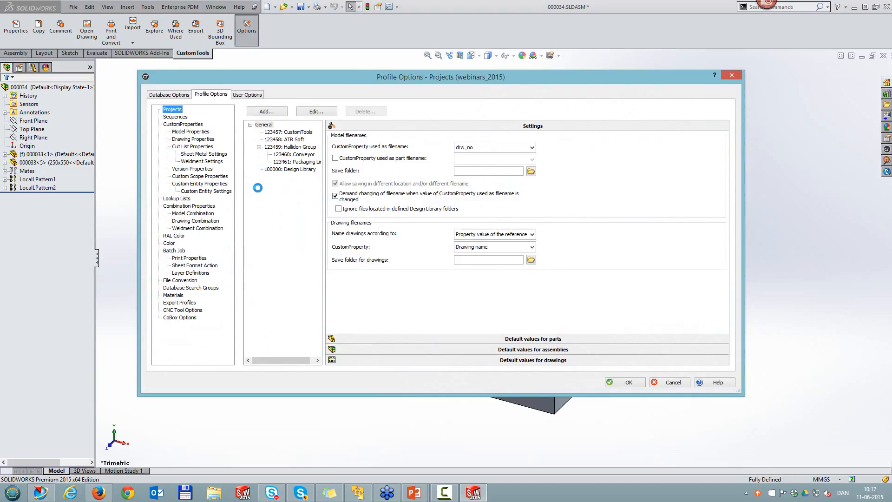
{"action": "left_click", "coordinate": [187, 281]}
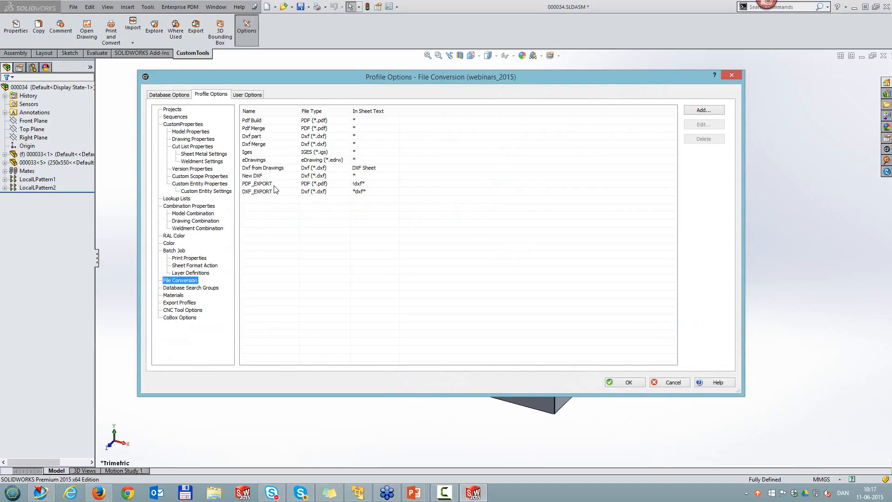
{"action": "double_click", "coordinate": [274, 185]}
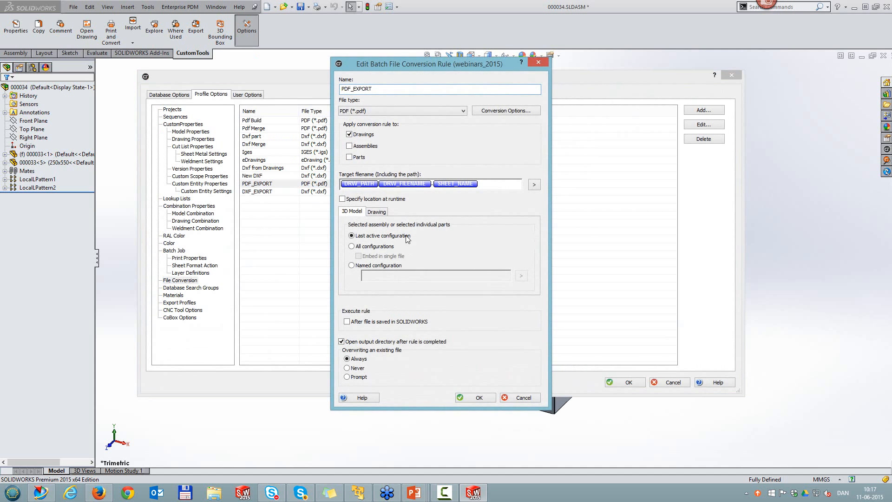
{"action": "left_click", "coordinate": [375, 213]}
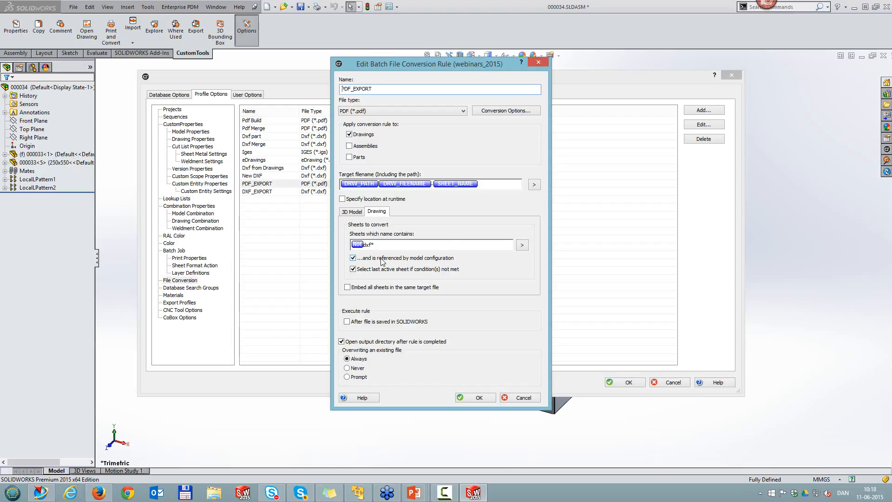
{"action": "left_click", "coordinate": [522, 245]}
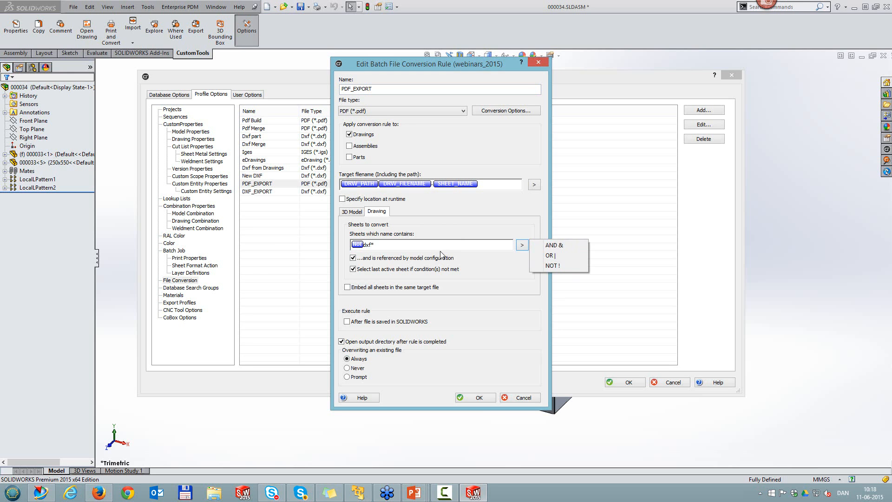
{"action": "left_click", "coordinate": [515, 395]}
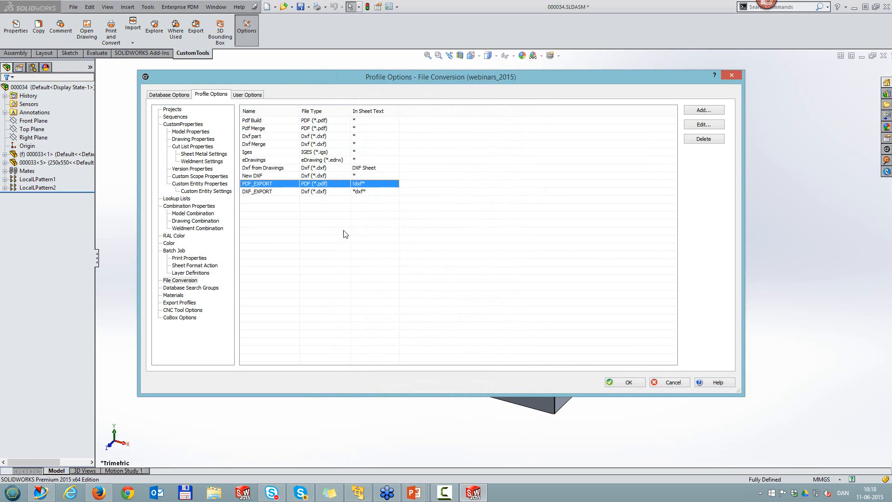
Step: Review the DXF_EXPORT rule's model and drawing sheet settings, leaving the rule unchanged
{"action": "double_click", "coordinate": [262, 192]}
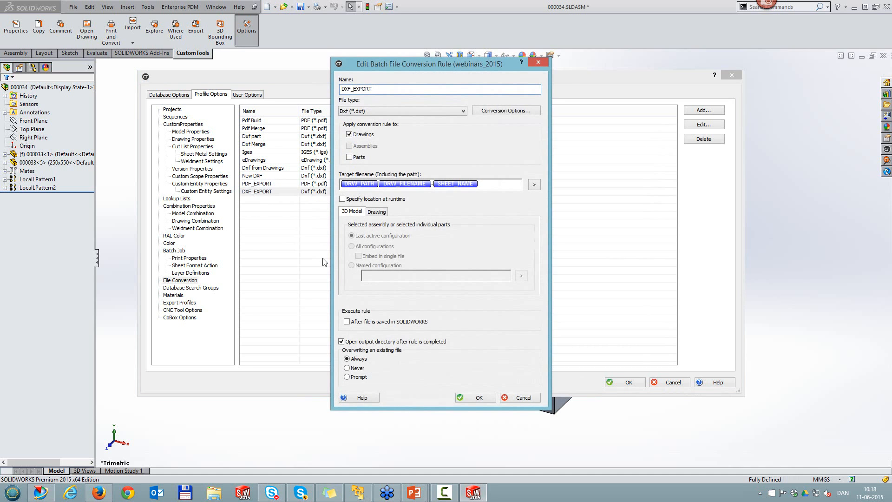
{"action": "left_click", "coordinate": [379, 212]}
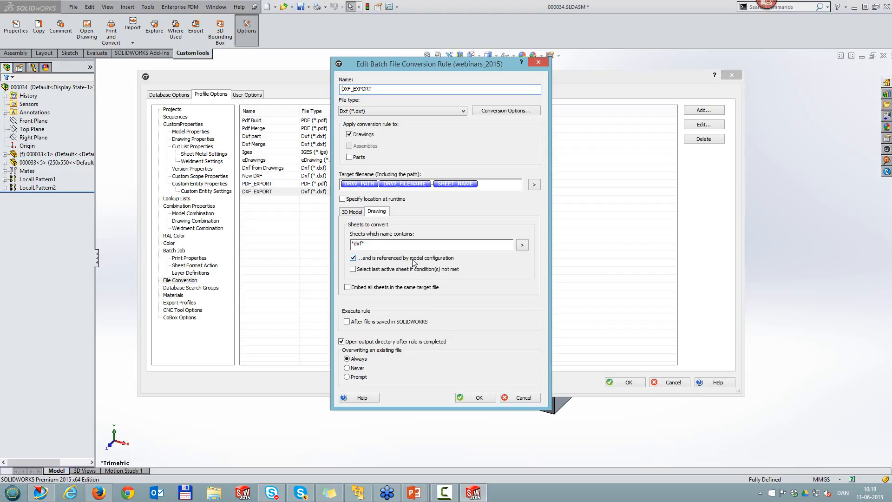
{"action": "left_click", "coordinate": [523, 398]}
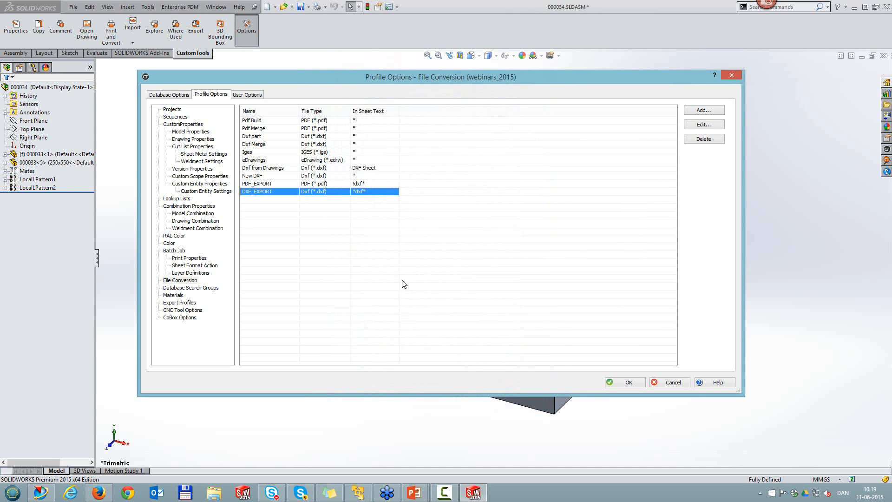
Step: Review the sheet-name conditions of the Print all in A4 print profile and close the profile options without saving
{"action": "left_click", "coordinate": [180, 258]}
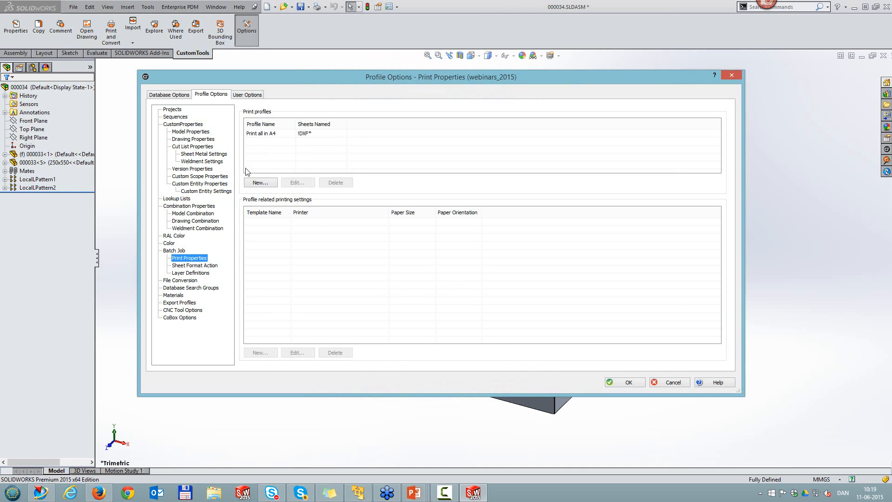
{"action": "left_click", "coordinate": [261, 134]}
{"action": "left_click", "coordinate": [297, 182]}
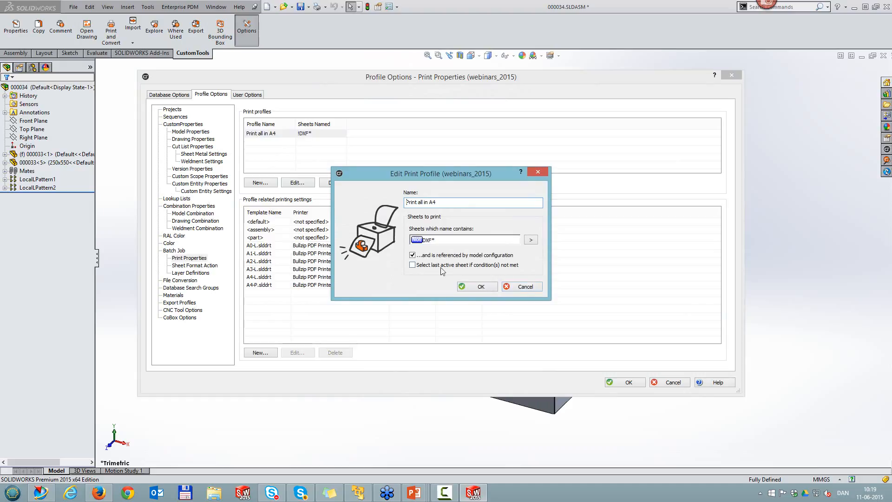
{"action": "left_click", "coordinate": [412, 266]}
{"action": "left_click", "coordinate": [522, 287]}
{"action": "left_click", "coordinate": [670, 383]}
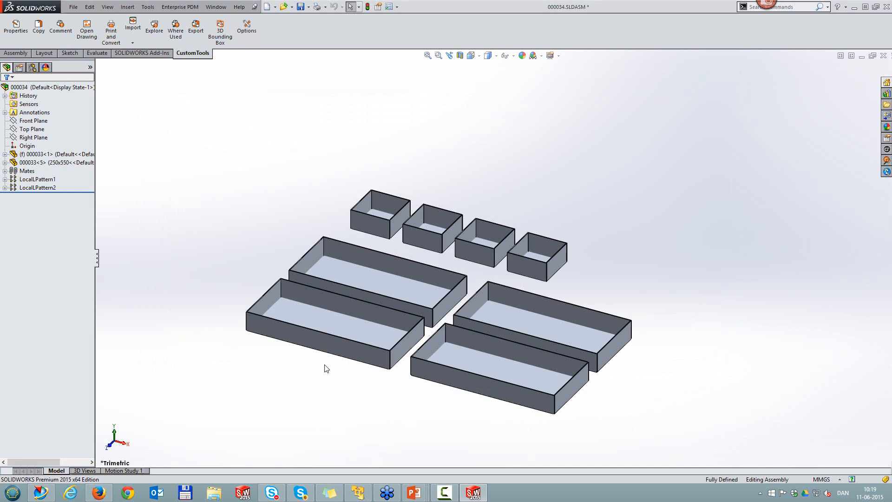
Step: Start a batch print and convert operation for assembly 000034 and preview which drawing sheets the Print all in A4 profile selects
{"action": "left_click", "coordinate": [112, 32]}
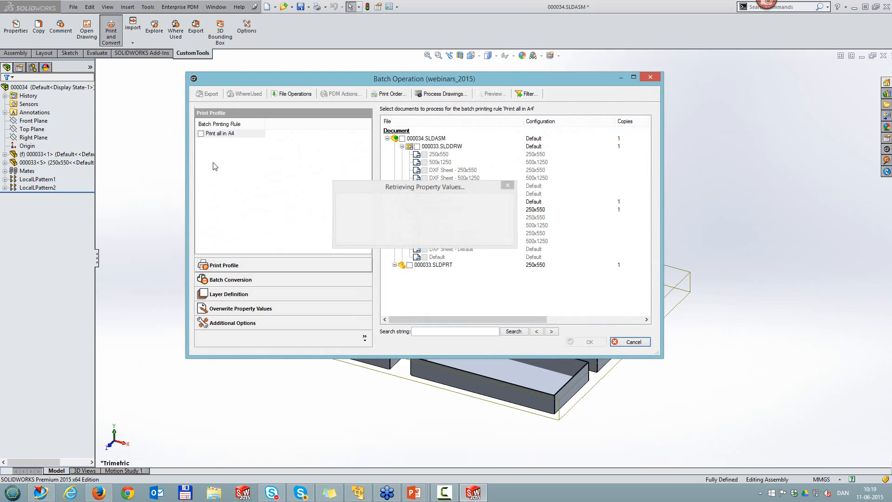
{"action": "left_click", "coordinate": [203, 136]}
{"action": "left_click", "coordinate": [201, 134]}
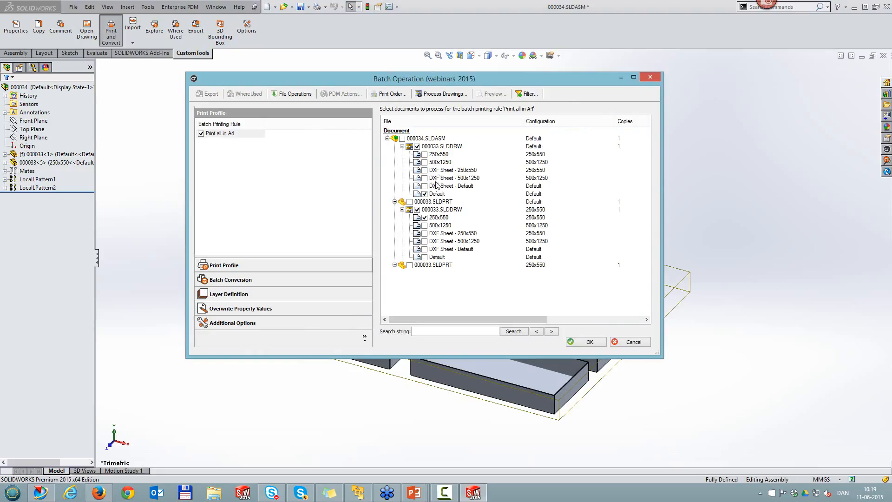
{"action": "left_click", "coordinate": [201, 134]}
Step: Run the batch conversion of the 000033 drawing sheets with the PDF_EXPORT and DXF_EXPORT rules
{"action": "left_click", "coordinate": [221, 280]}
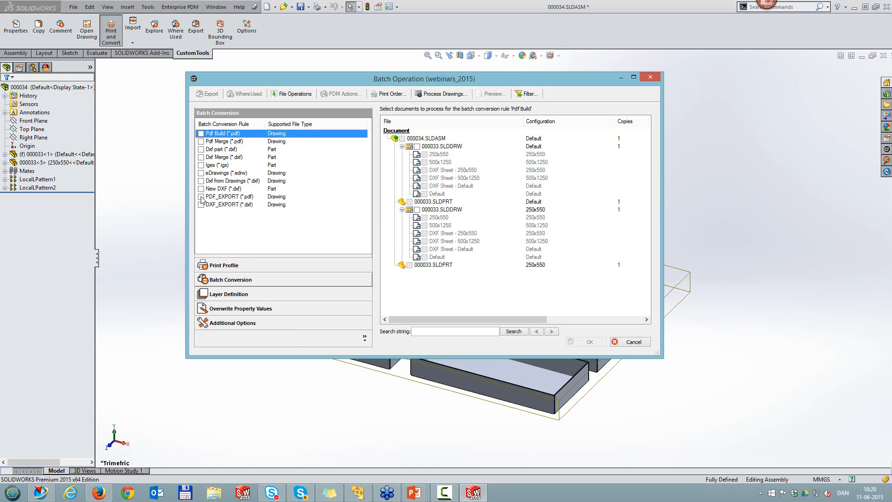
{"action": "left_click", "coordinate": [201, 197]}
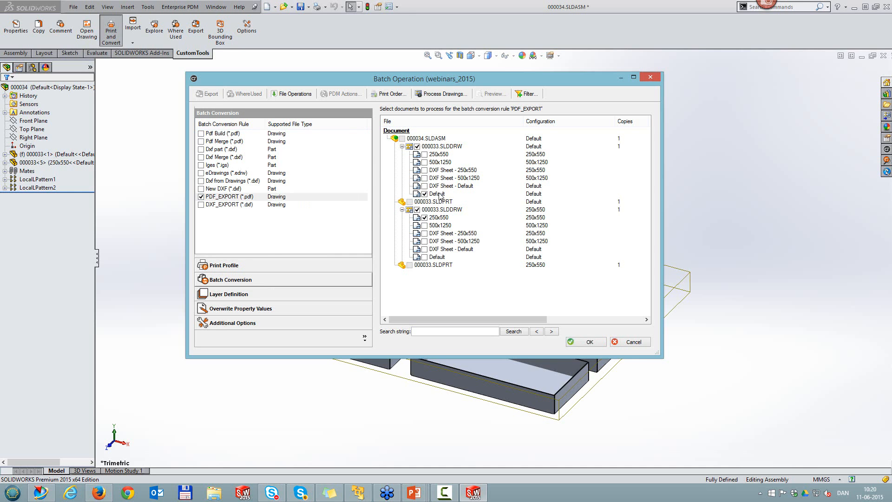
{"action": "left_click", "coordinate": [201, 205]}
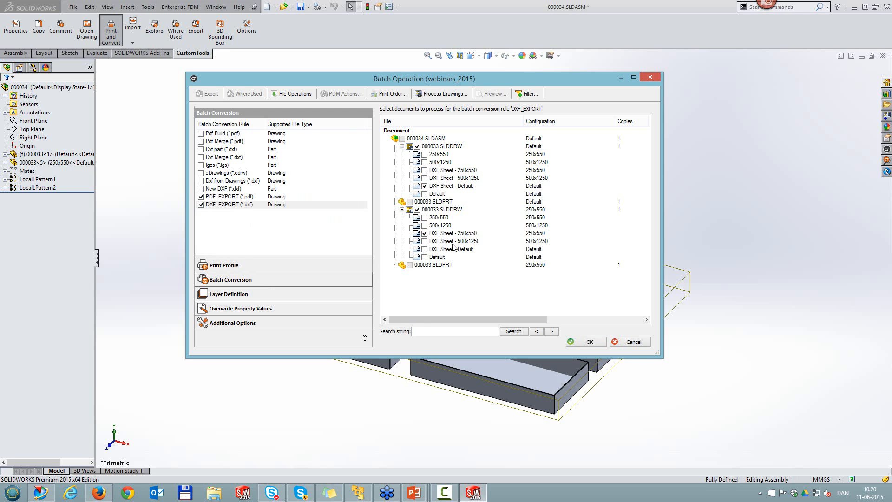
{"action": "left_click", "coordinate": [588, 342]}
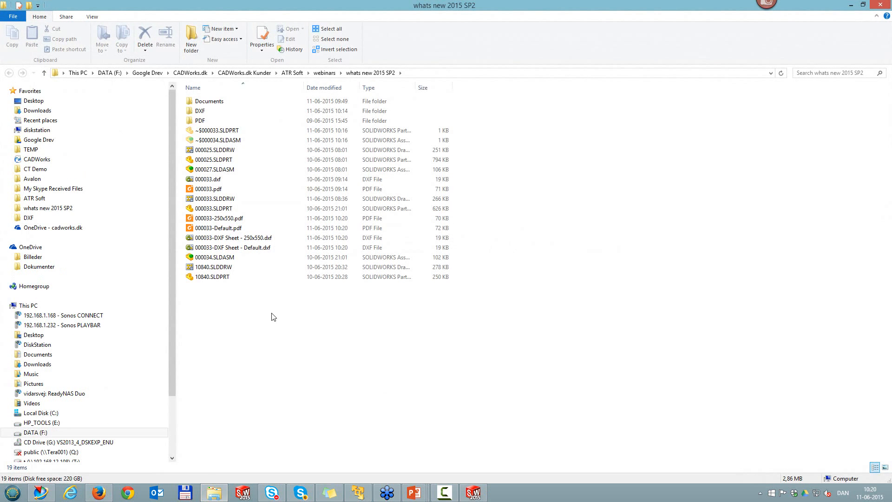
Step: Check the exported DXF files in the output folder and view 000033-250x550.pdf in Foxit Reader
{"action": "left_click", "coordinate": [258, 251]}
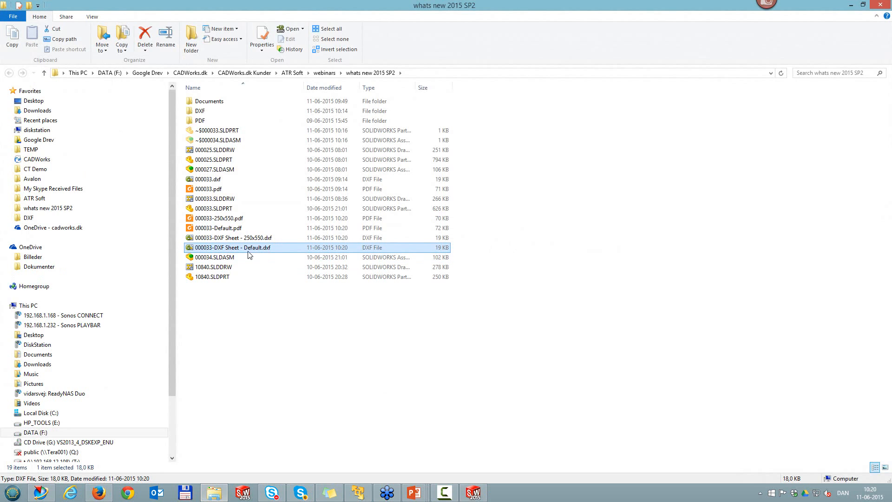
{"action": "left_click", "coordinate": [229, 237], "text": "ctrl"}
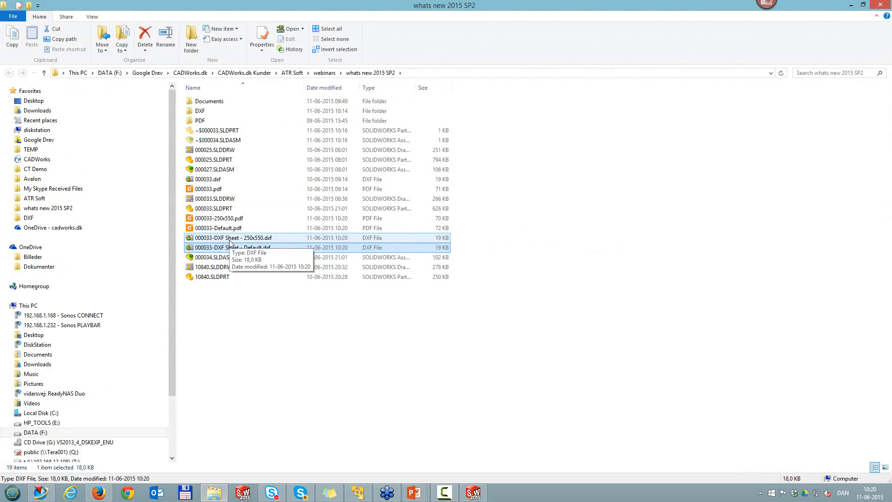
{"action": "double_click", "coordinate": [227, 218]}
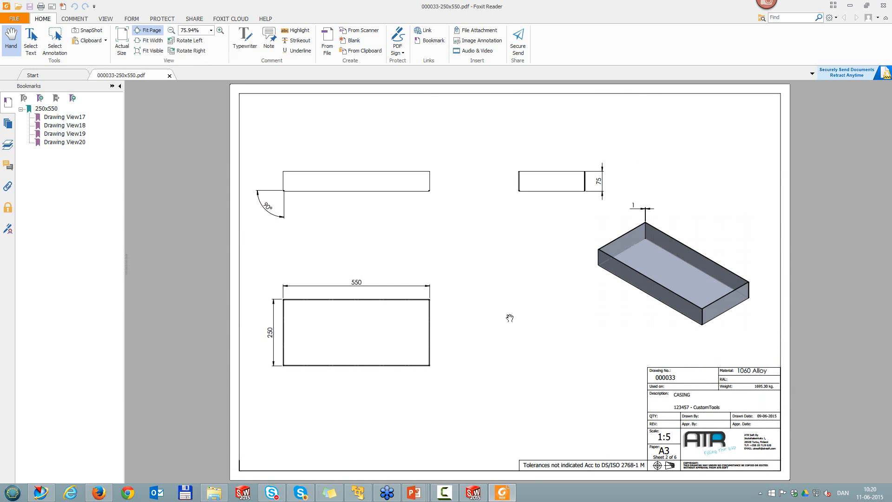
{"action": "left_click", "coordinate": [884, 6]}
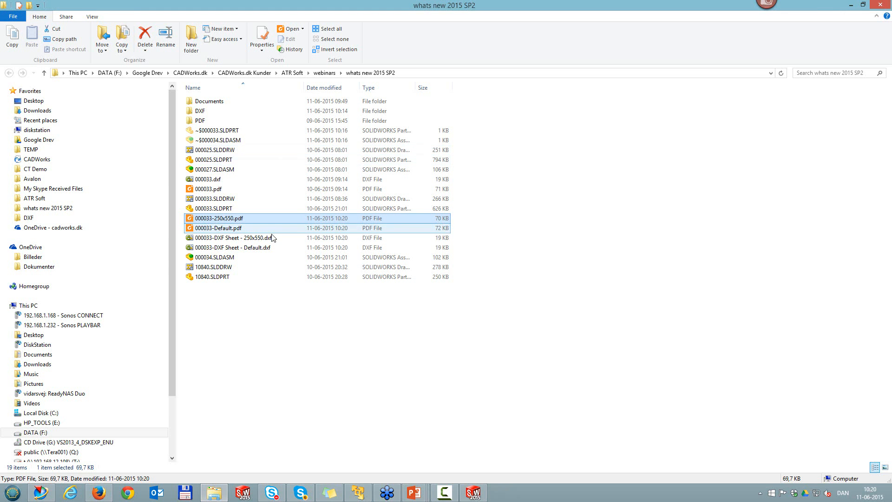
Step: Open 000033-DXF Sheet - 250x550.dxf in eDrawings, examine its property note and flat pattern, and close the viewer
{"action": "double_click", "coordinate": [215, 238]}
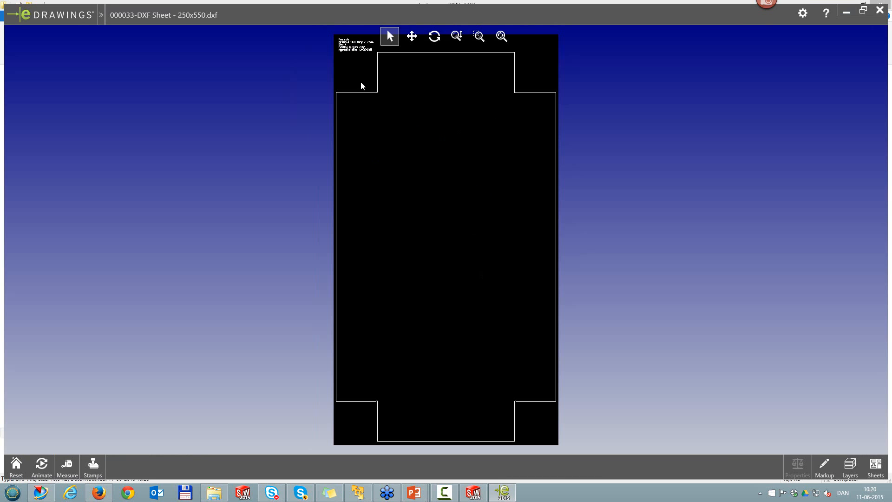
{"action": "left_click", "coordinate": [357, 59]}
{"action": "scroll", "coordinate": [357, 60], "scroll_direction": "down", "scroll_amount": 5}
{"action": "scroll", "coordinate": [379, 70], "scroll_direction": "down", "scroll_amount": 5}
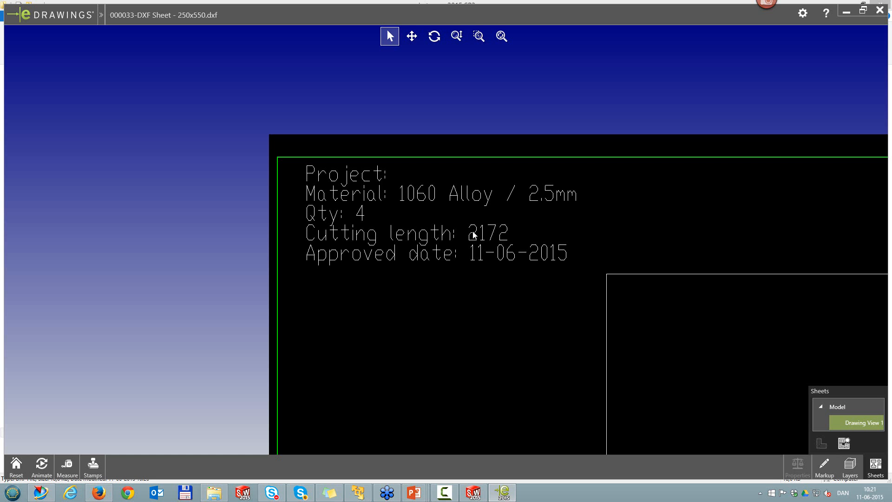
{"action": "left_click", "coordinate": [457, 291]}
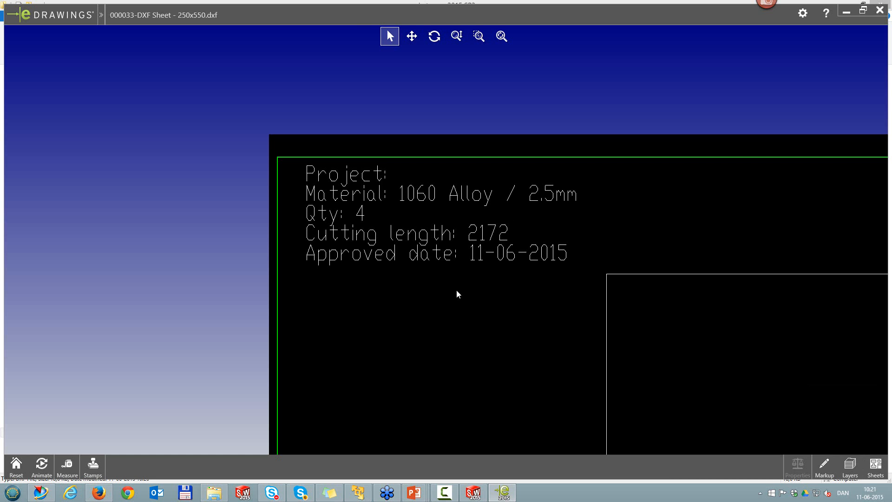
{"action": "key", "text": "f"}
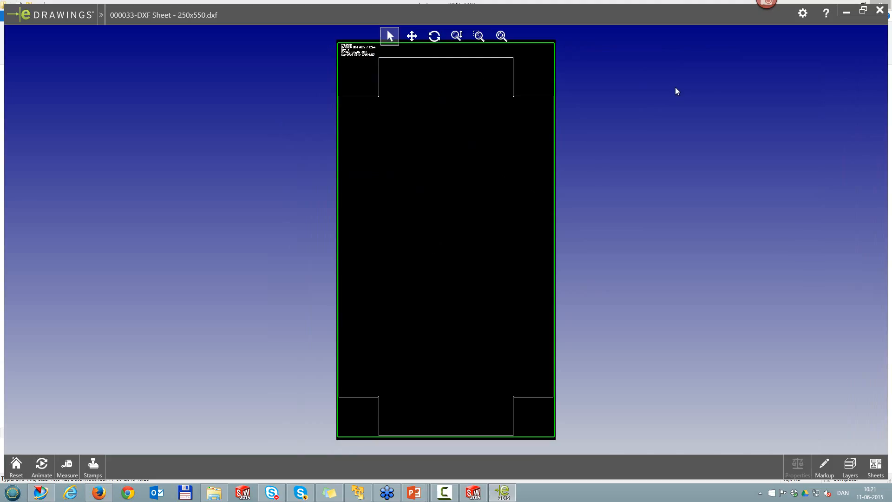
{"action": "left_click", "coordinate": [880, 10]}
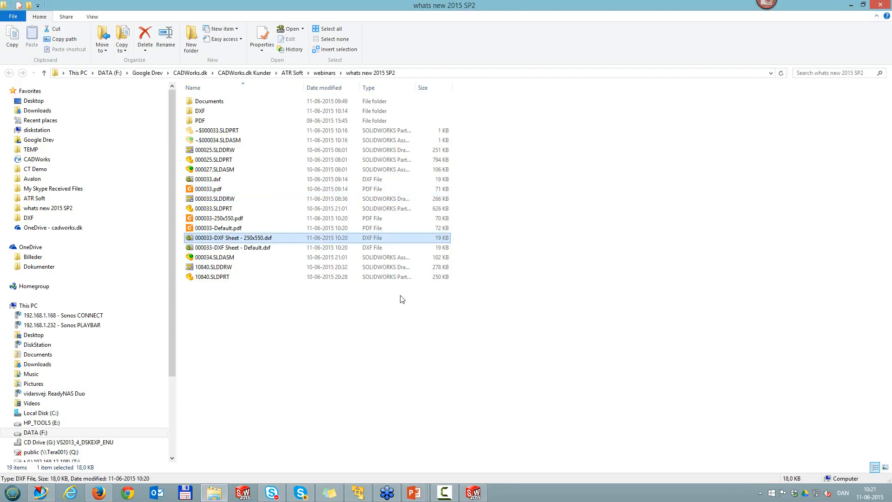
Step: Open Getting started guide.pdf from the Documents folder and fit its whole page to the view
{"action": "double_click", "coordinate": [210, 102]}
{"action": "left_click", "coordinate": [226, 122]}
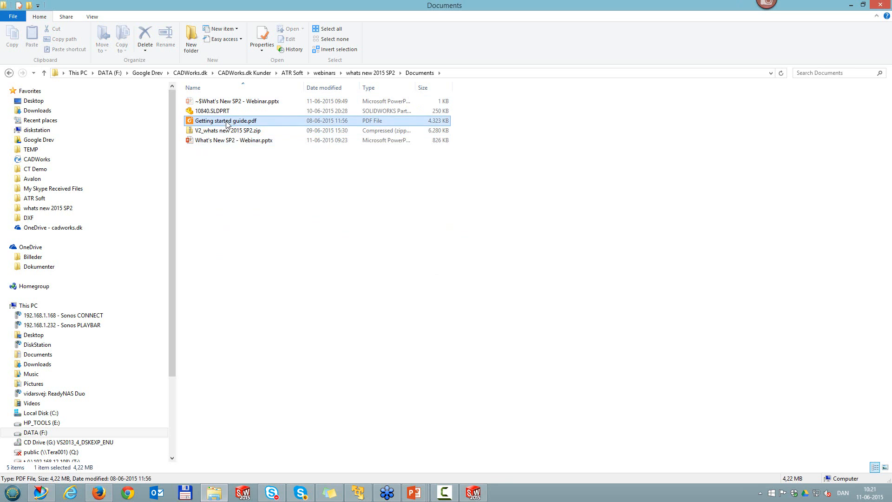
{"action": "right_click", "coordinate": [228, 124]}
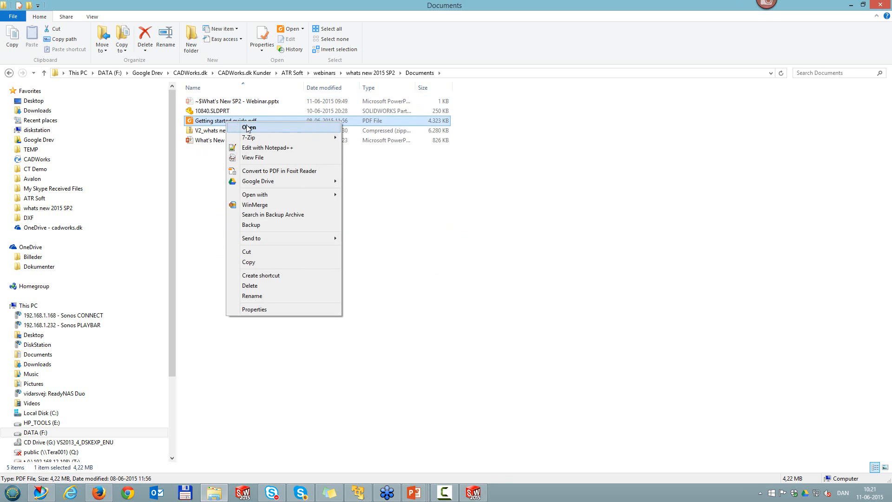
{"action": "left_click", "coordinate": [248, 128]}
{"action": "key", "text": "Home"}
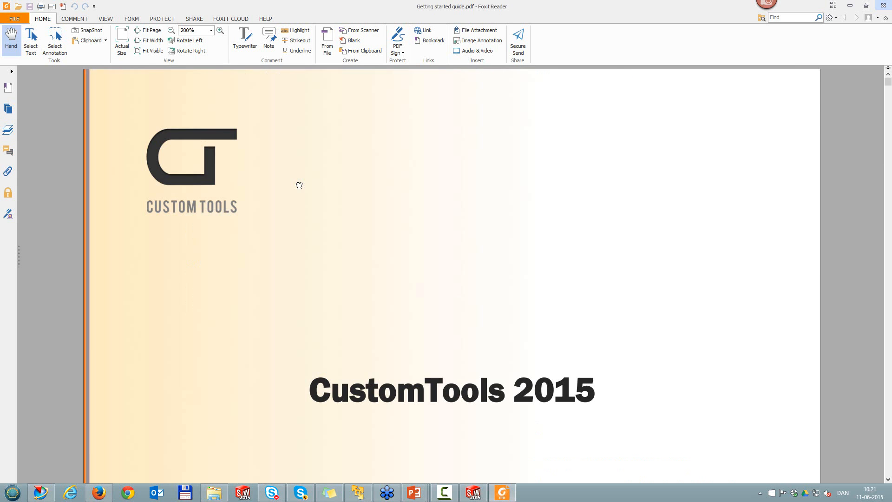
{"action": "left_click", "coordinate": [149, 30]}
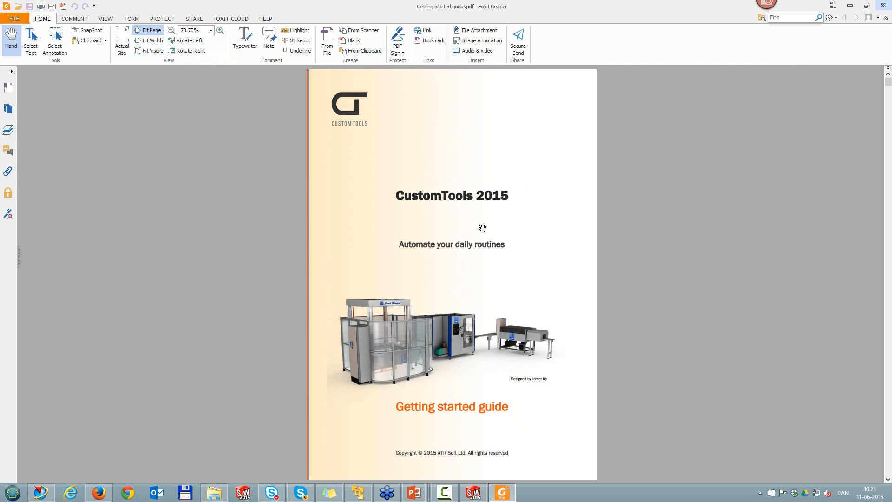
Step: Browse the guide's table of contents and go to the section on adding a new custom property
{"action": "scroll", "coordinate": [482, 227], "scroll_direction": "down", "scroll_amount": 3}
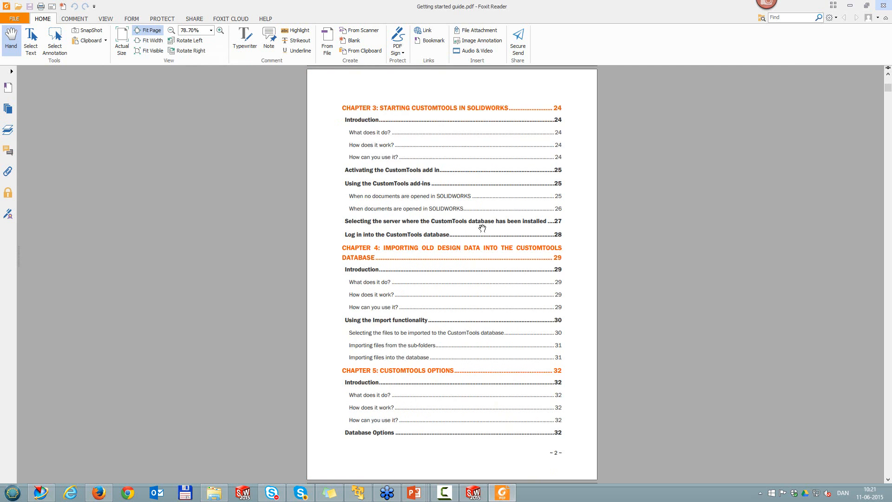
{"action": "scroll", "coordinate": [483, 228], "scroll_direction": "down", "scroll_amount": 3}
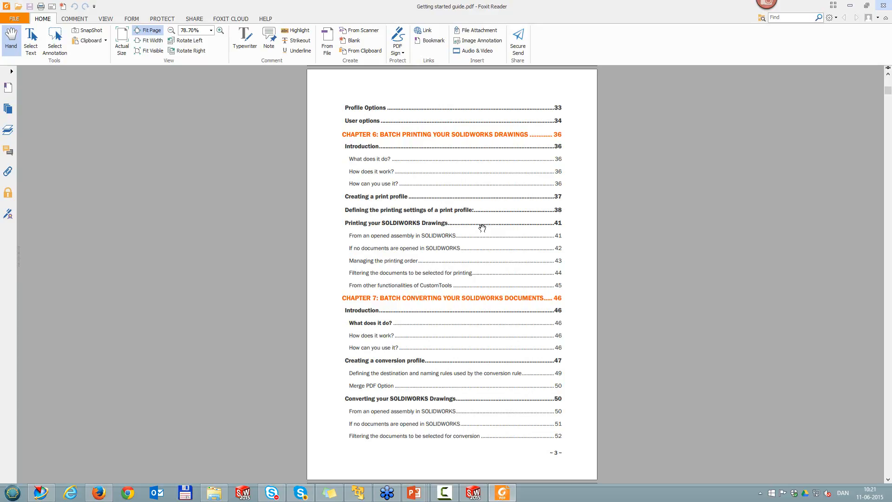
{"action": "scroll", "coordinate": [483, 228], "scroll_direction": "down", "scroll_amount": 1}
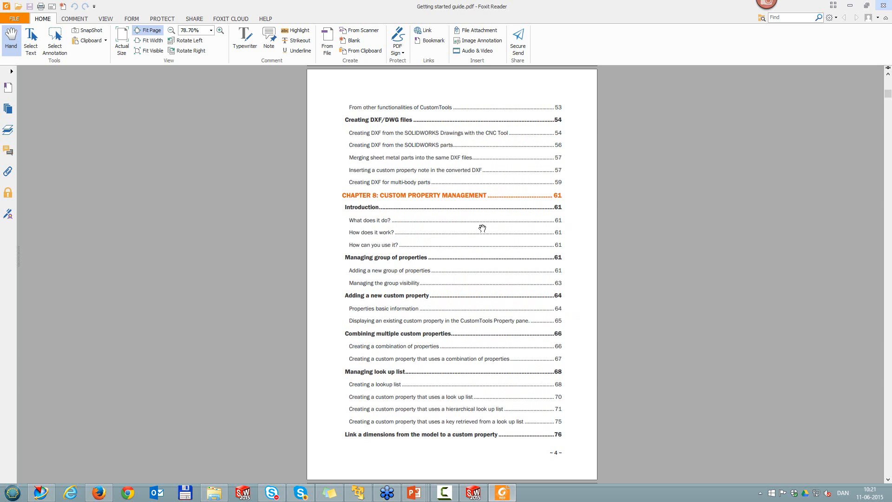
{"action": "left_click", "coordinate": [388, 297]}
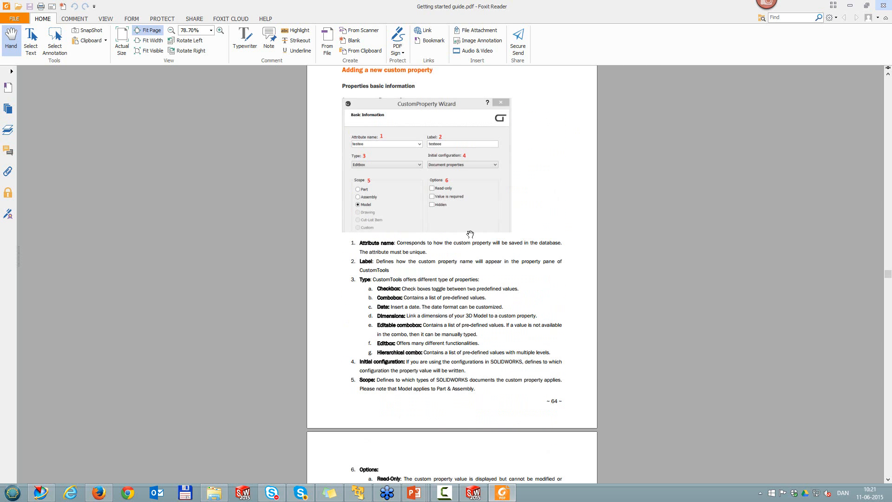
Step: Read the guide's sections from custom property basics to creating a combination of properties, and close the PDF
{"action": "scroll", "coordinate": [467, 312], "scroll_direction": "down", "scroll_amount": 15}
{"action": "scroll", "coordinate": [467, 312], "scroll_direction": "down", "scroll_amount": 1}
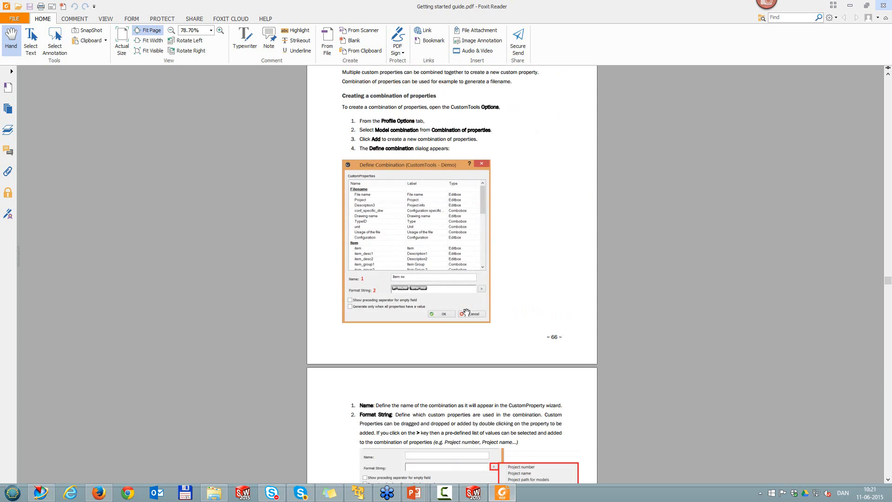
{"action": "left_click", "coordinate": [883, 10]}
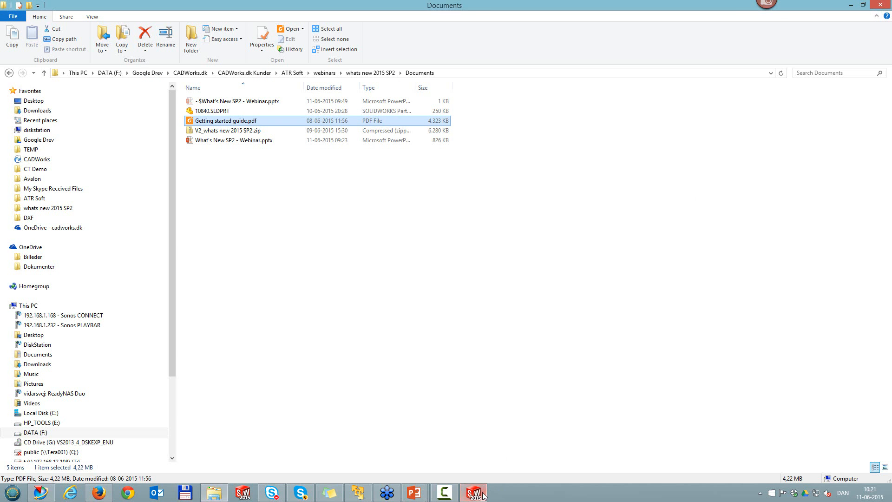
Step: Switch to SOLIDWORKS and open the CustomTools Help Topics, moving the help window slightly upward
{"action": "left_click", "coordinate": [483, 496]}
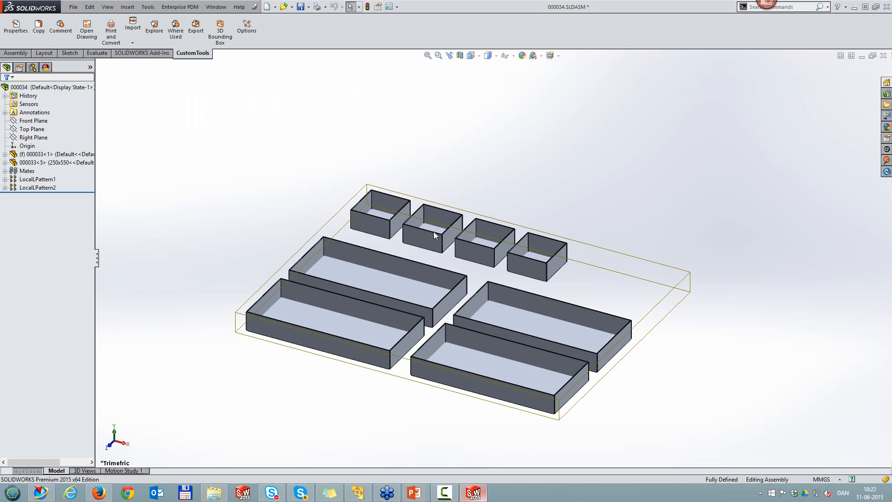
{"action": "left_click", "coordinate": [239, 7]}
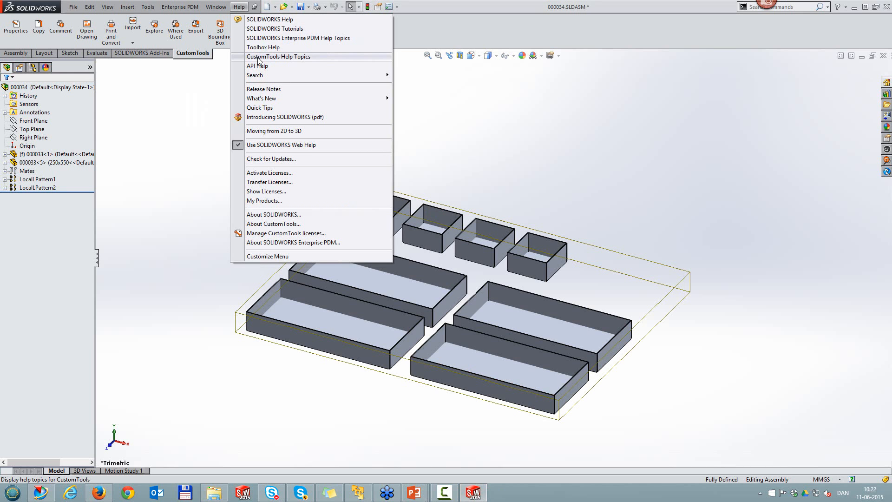
{"action": "left_click", "coordinate": [305, 56]}
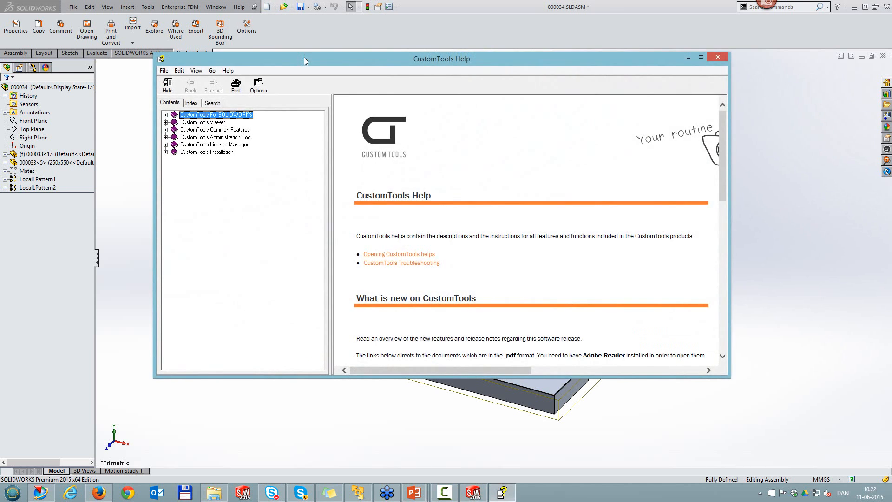
{"action": "left_click_drag", "start_coordinate": [308, 73], "coordinate": [308, 54]}
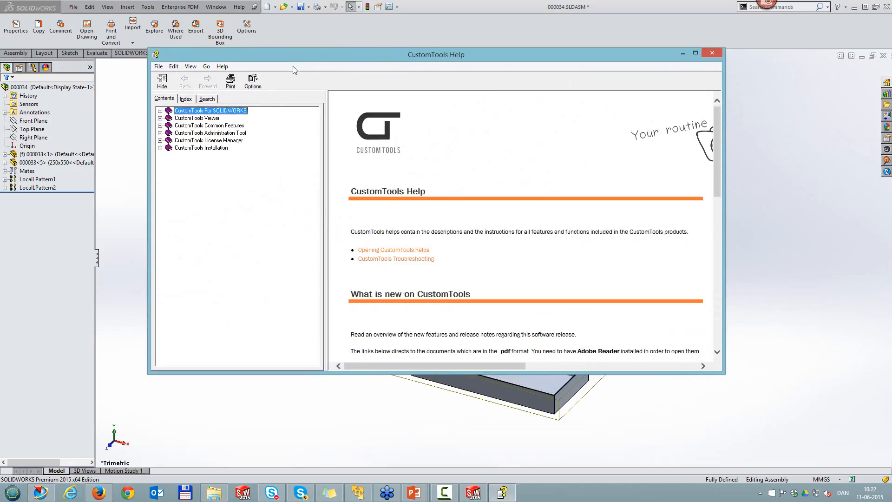
Step: In the CustomTools For SOLIDWORKS help, open the Sequence Creation topic of the Using Sequences tutorial
{"action": "left_click", "coordinate": [160, 111]}
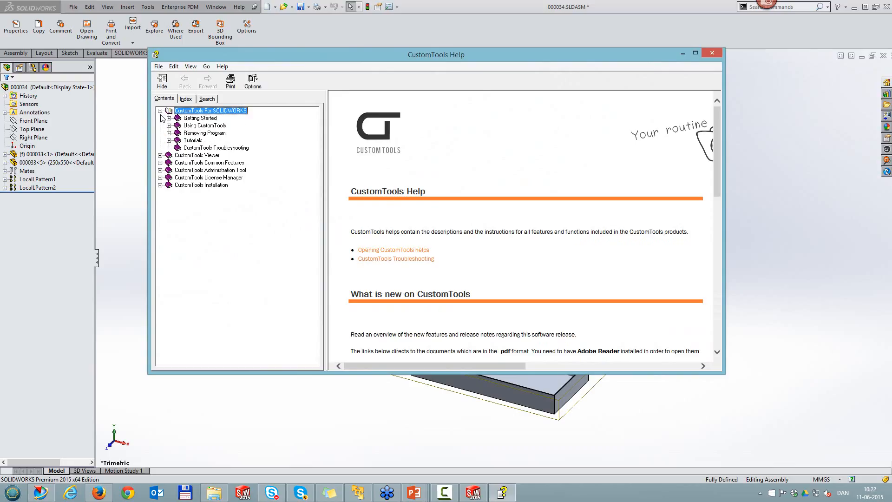
{"action": "left_click", "coordinate": [169, 140]}
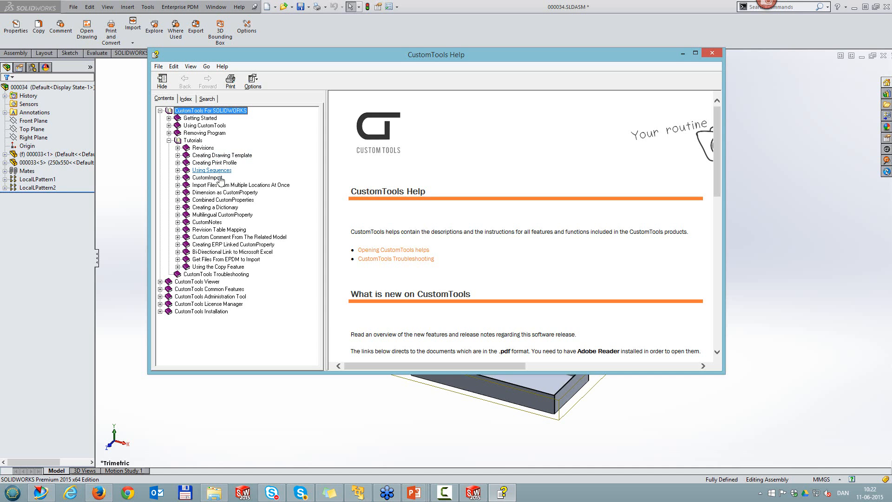
{"action": "left_click", "coordinate": [178, 170]}
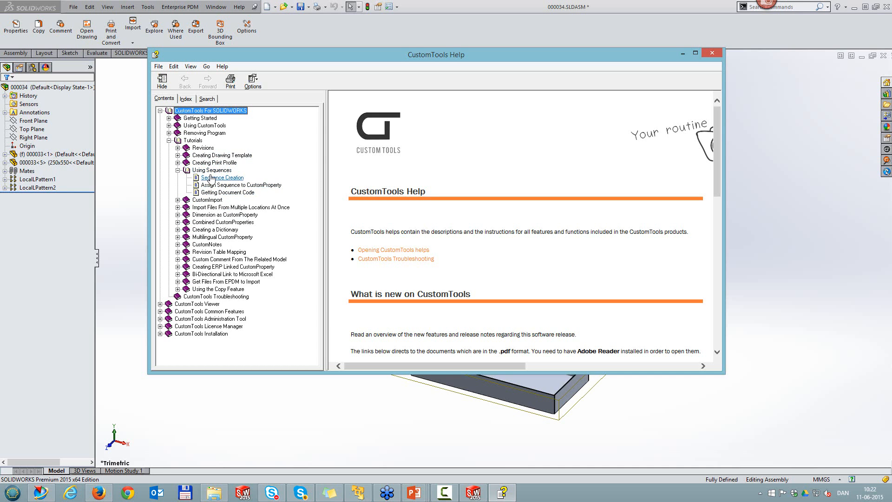
{"action": "left_click", "coordinate": [215, 177]}
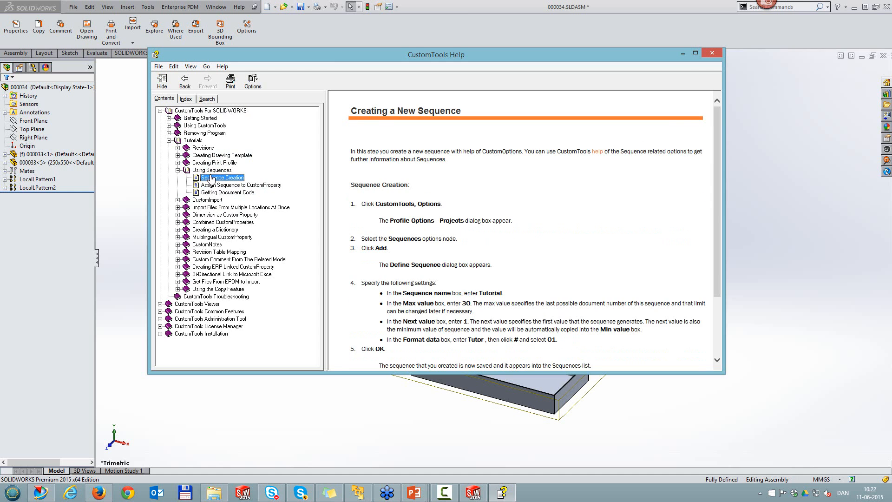
Step: Read the Sequence Creation instructions to the end, and continue through the following tutorial page on assigning a sequence to a CustomProperty
{"action": "left_click", "coordinate": [460, 225]}
{"action": "scroll", "coordinate": [460, 227], "scroll_direction": "down", "scroll_amount": 3}
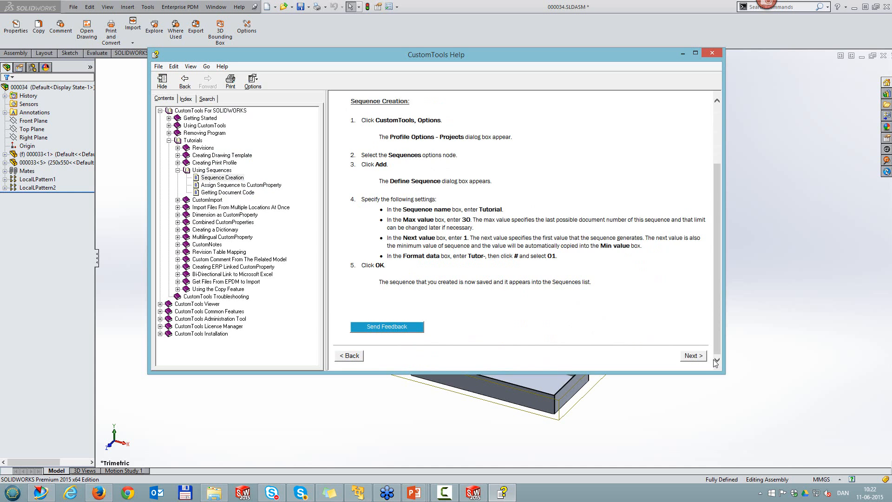
{"action": "left_click", "coordinate": [693, 356]}
{"action": "scroll", "coordinate": [644, 248], "scroll_direction": "down", "scroll_amount": 10}
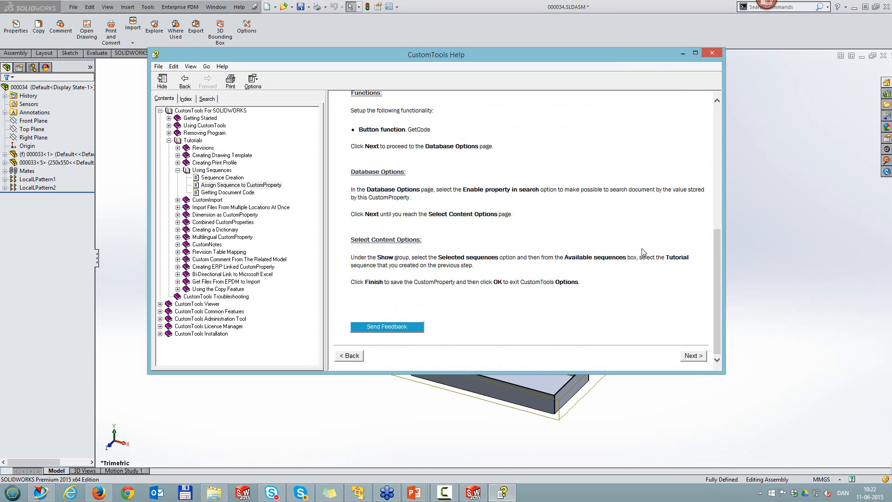